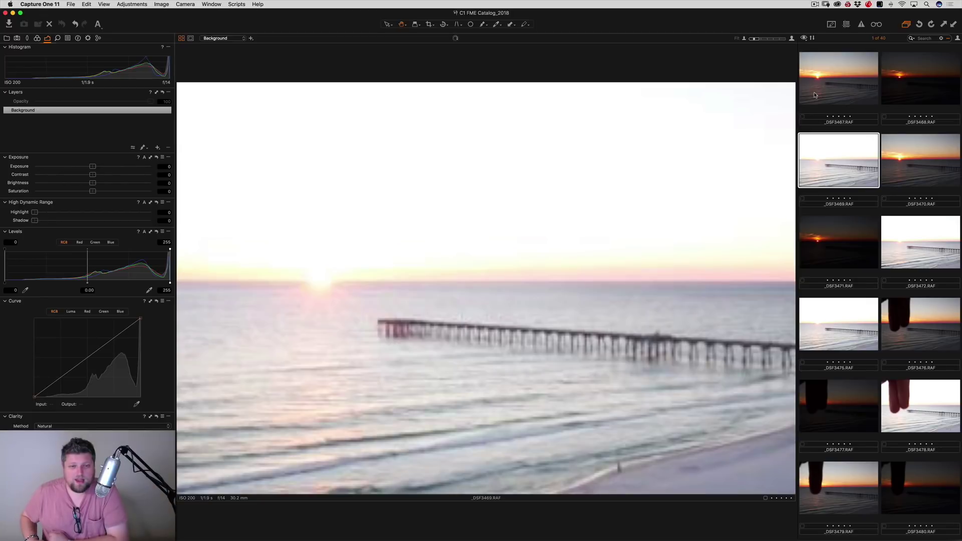
# Browse the bracketed pier sunset exposures from _DSF3469.RAF through _DSF3482.RAF
pyautogui.press('Right')
pyautogui.press('Right')
pyautogui.press('Right')
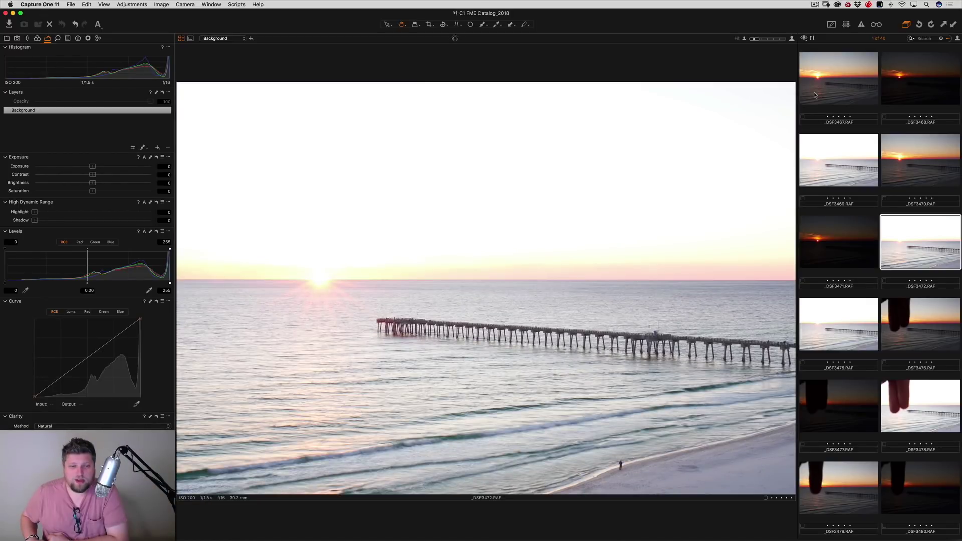
pyautogui.press('Right')
pyautogui.press('Right')
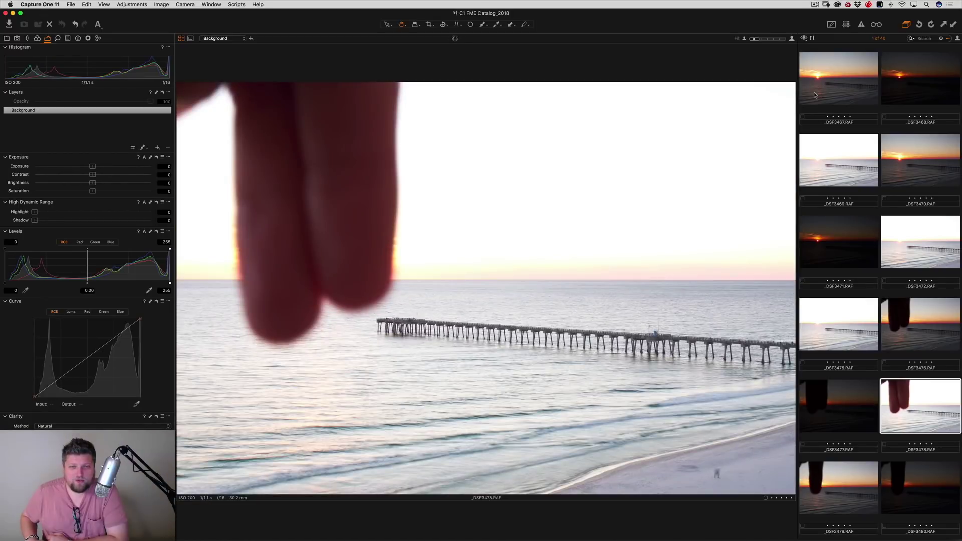
pyautogui.press('Right')
pyautogui.press('Right')
pyautogui.press('Right')
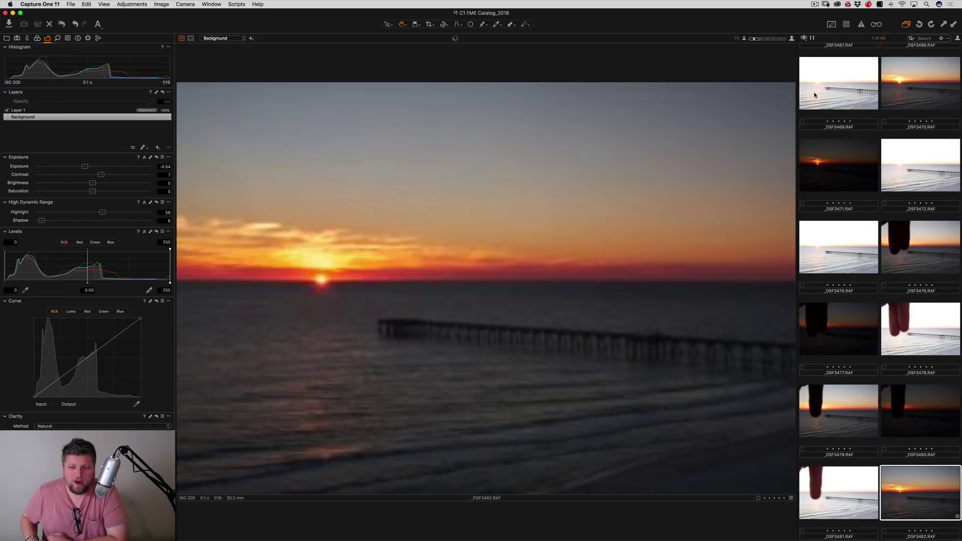
# Go back to the frames with a finger covering the sun from _DSF3479.RAF and compare them with _DSF3482.RAF
pyautogui.press('Up')
pyautogui.press('Left')
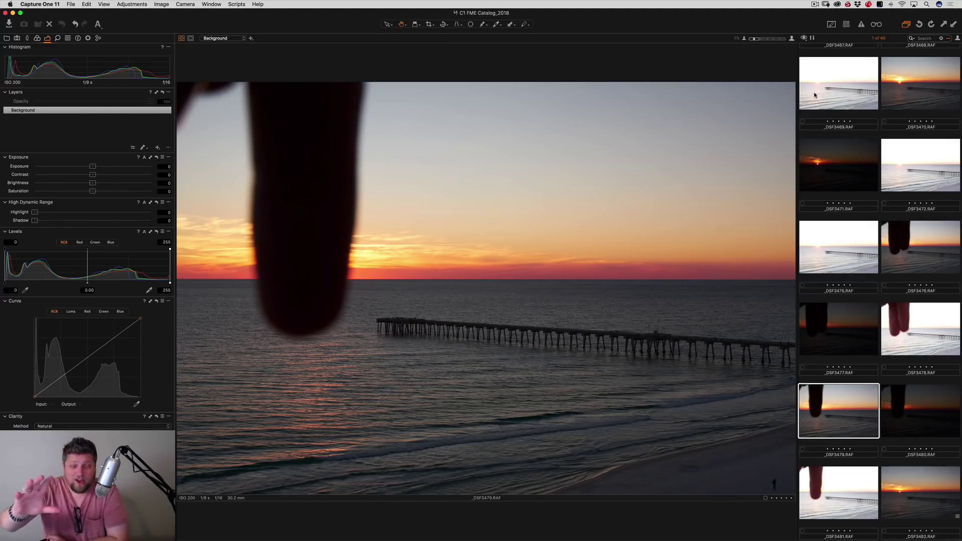
pyautogui.press('Right')
pyautogui.press('Right')
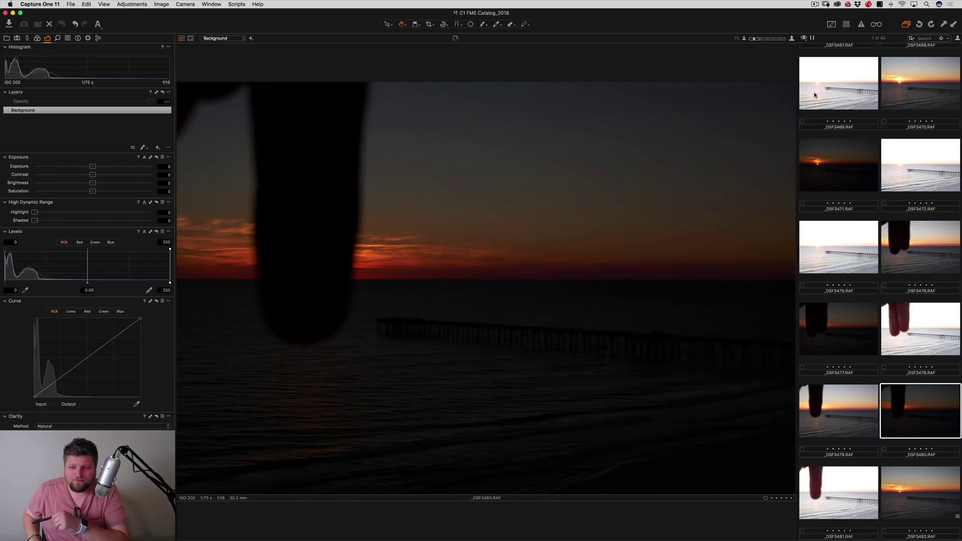
pyautogui.press('Right')
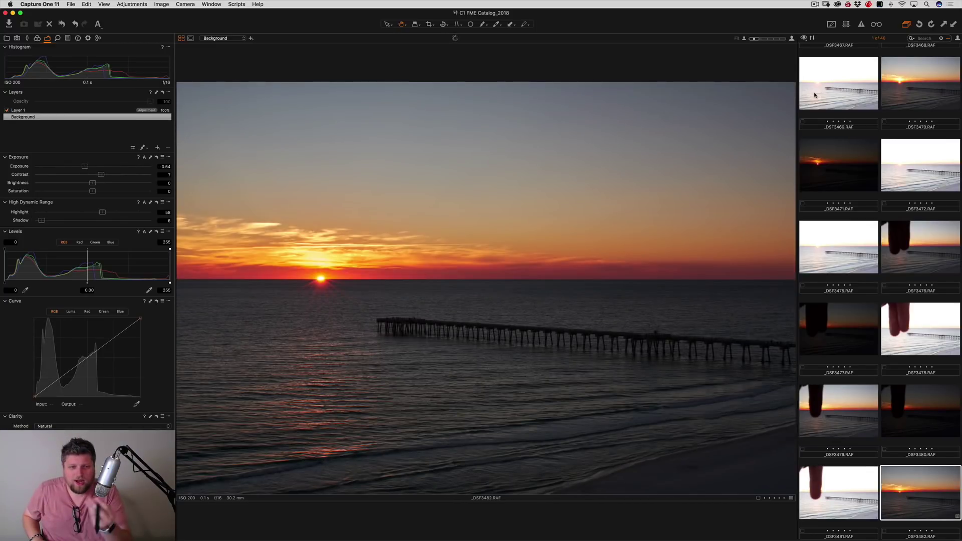
# Review the darker and brighter sunset brackets that follow, up to _DSF3494.RAF
pyautogui.press('Right')
pyautogui.press('Right')
pyautogui.press('Right')
pyautogui.press('Right')
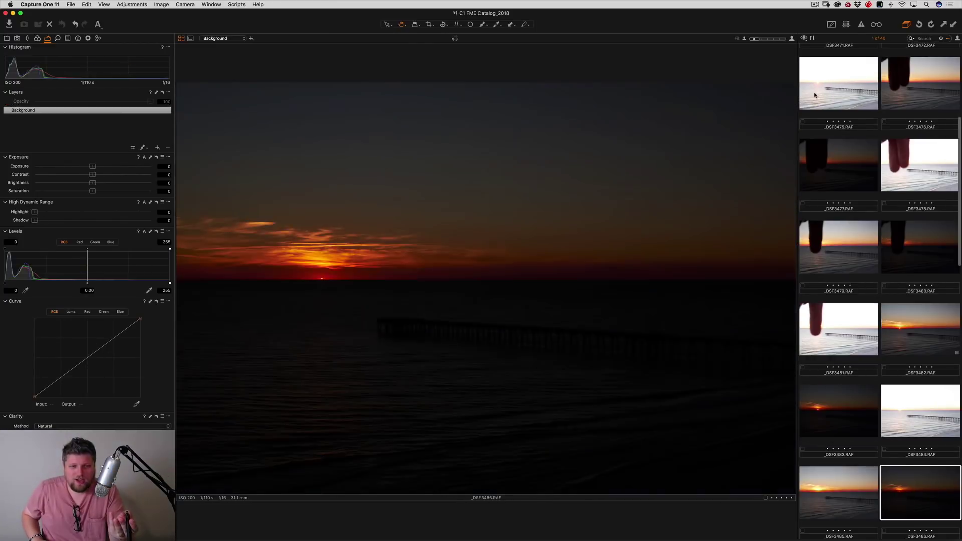
pyautogui.press('Right')
pyautogui.press('Left')
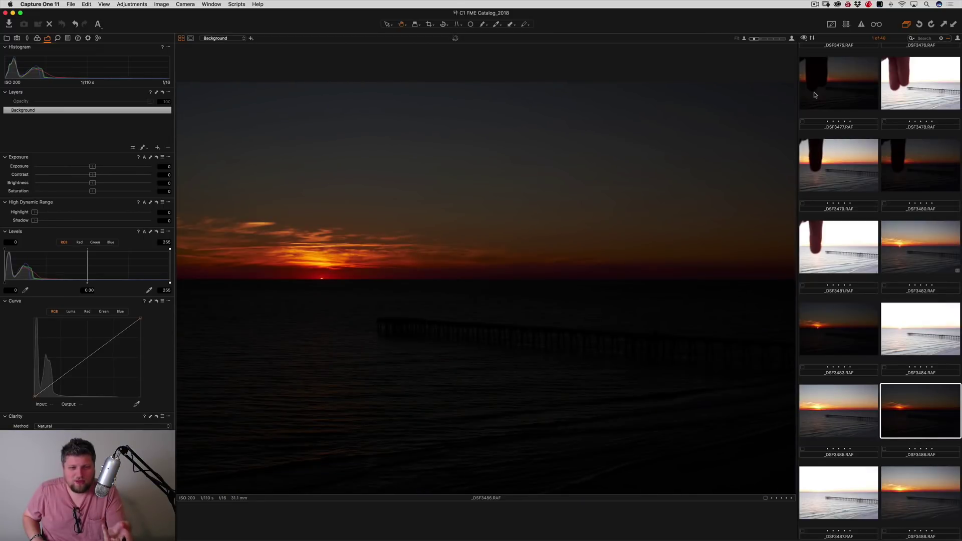
pyautogui.press('Right')
pyautogui.press('Right')
pyautogui.press('Right')
pyautogui.press('Right')
pyautogui.press('Right')
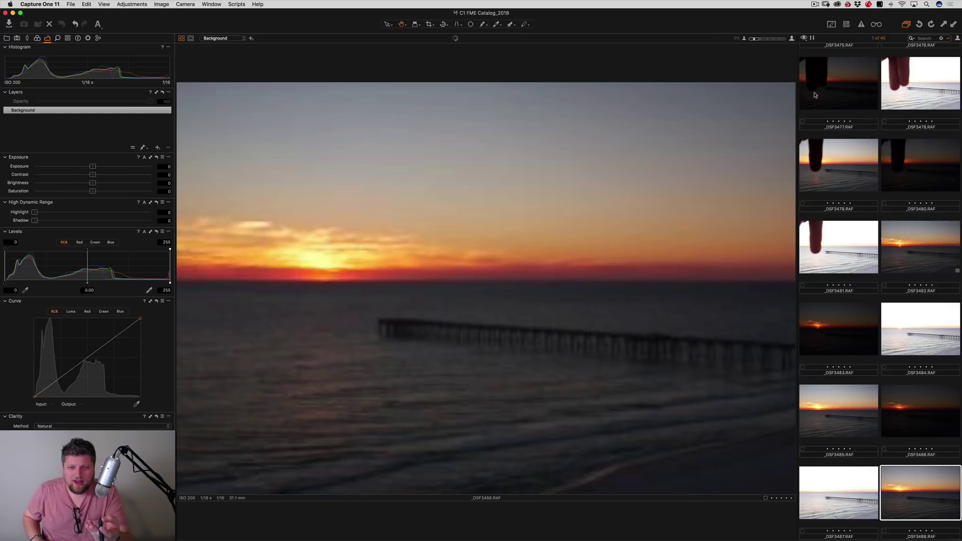
pyautogui.press('Right')
pyautogui.press('Right')
pyautogui.press('Right')
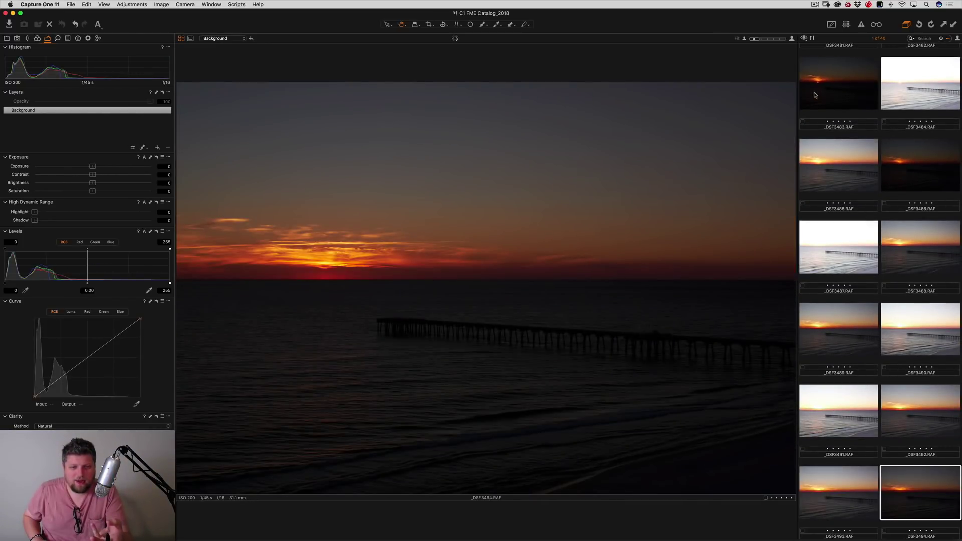
# Examine the after-sunset and long-exposure frames of the pier through _DSF3510.RAF
pyautogui.press('Right')
pyautogui.press('Right')
pyautogui.press('Right')
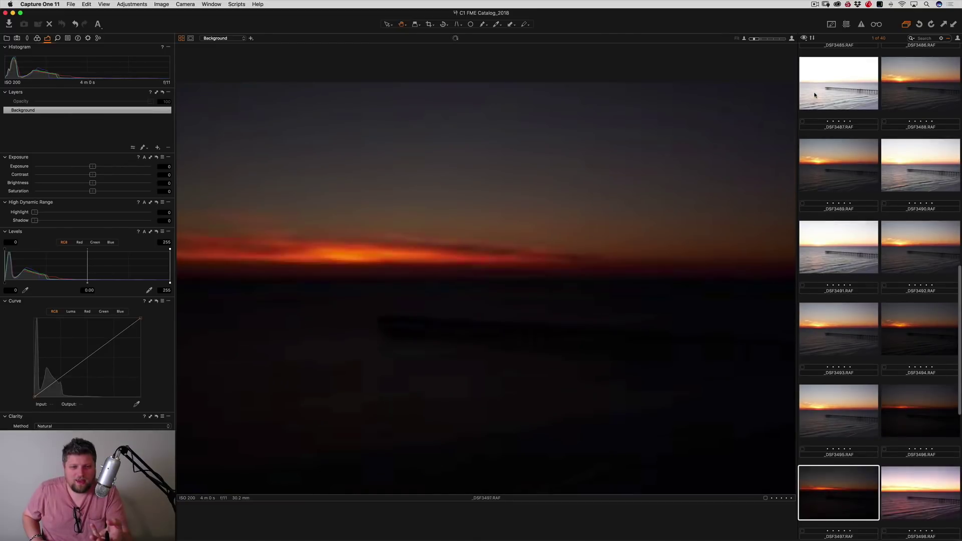
pyautogui.press('Right')
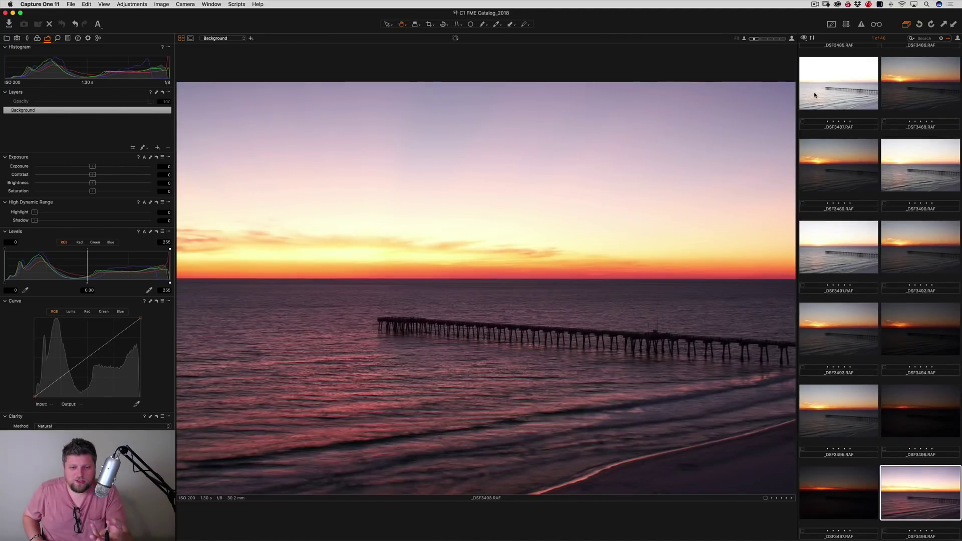
pyautogui.press('Right')
pyautogui.press('Right')
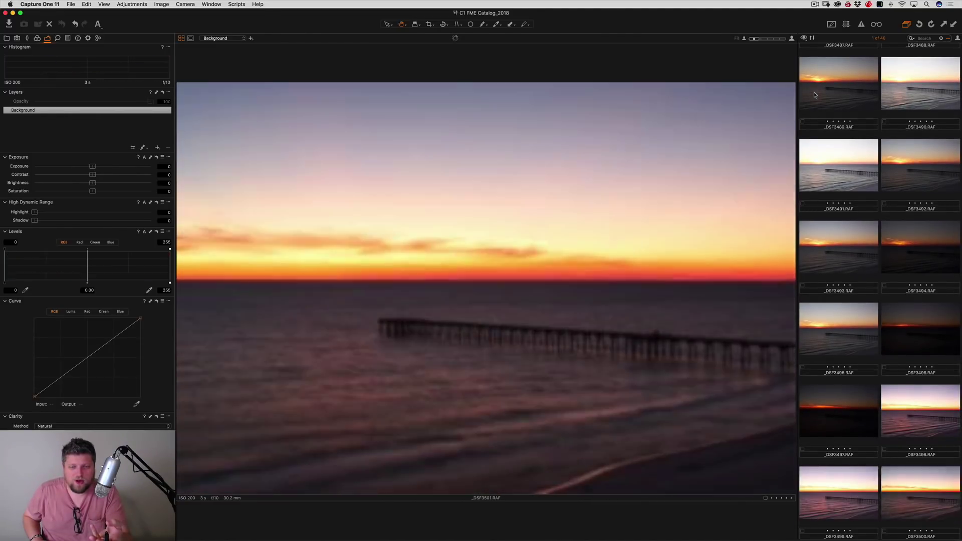
pyautogui.press('Right')
pyautogui.press('Right')
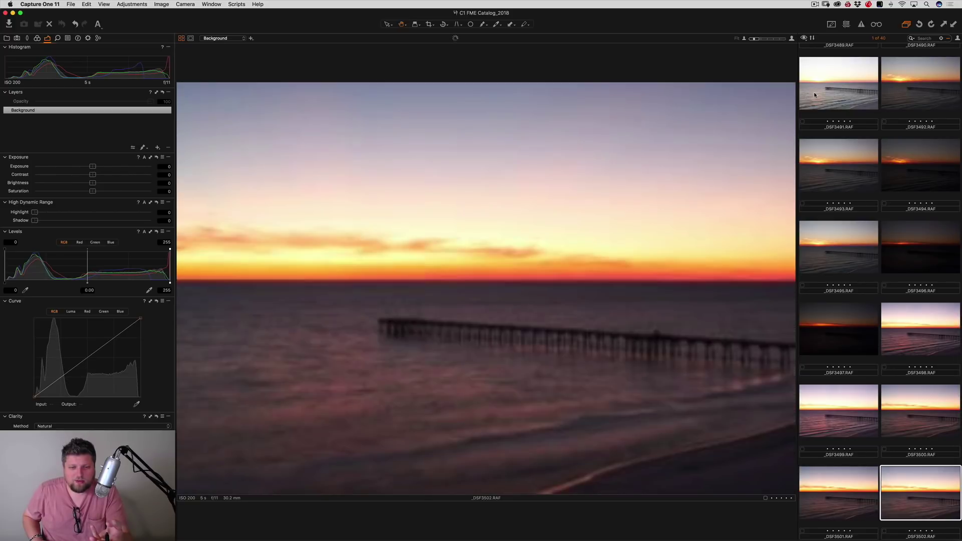
pyautogui.press('Right')
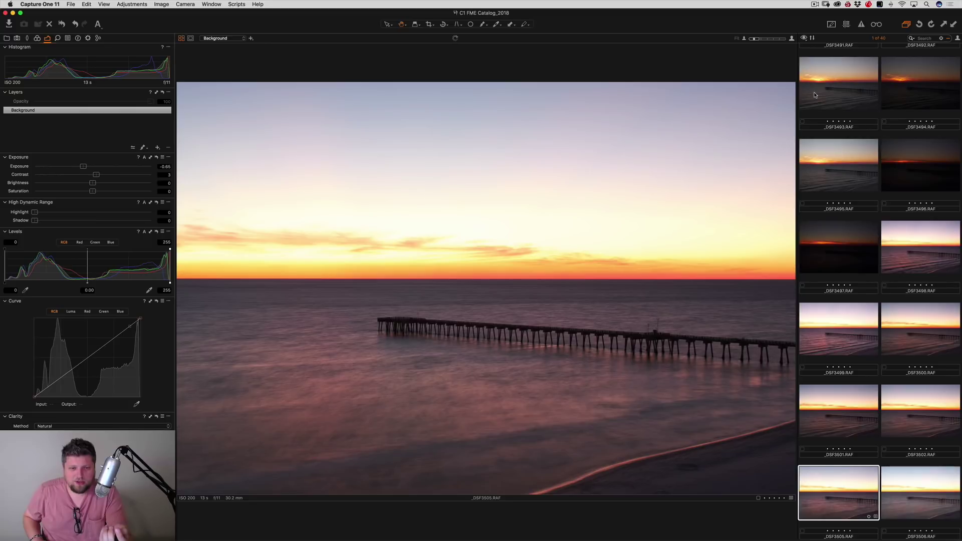
pyautogui.press('Right')
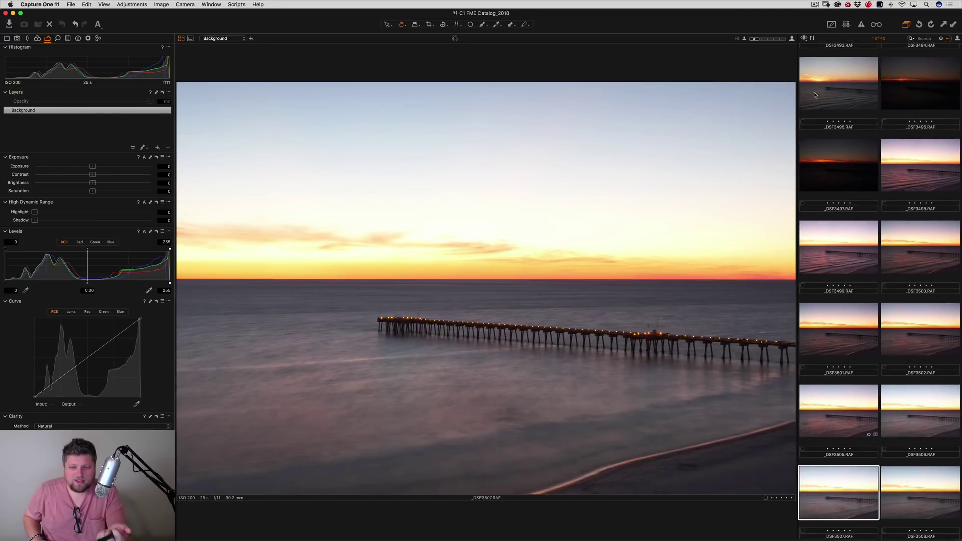
pyautogui.press('Right')
pyautogui.press('Right')
pyautogui.press('Right')
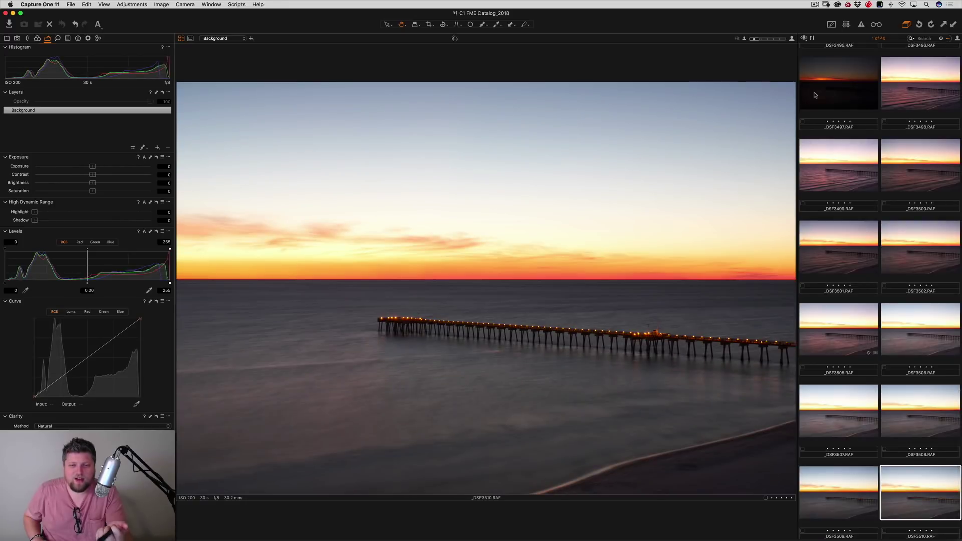
# Go back through the series to the earlier sunset frame _DSF3489.RAF
pyautogui.press('Up')
pyautogui.press('Up')
pyautogui.press('Up')
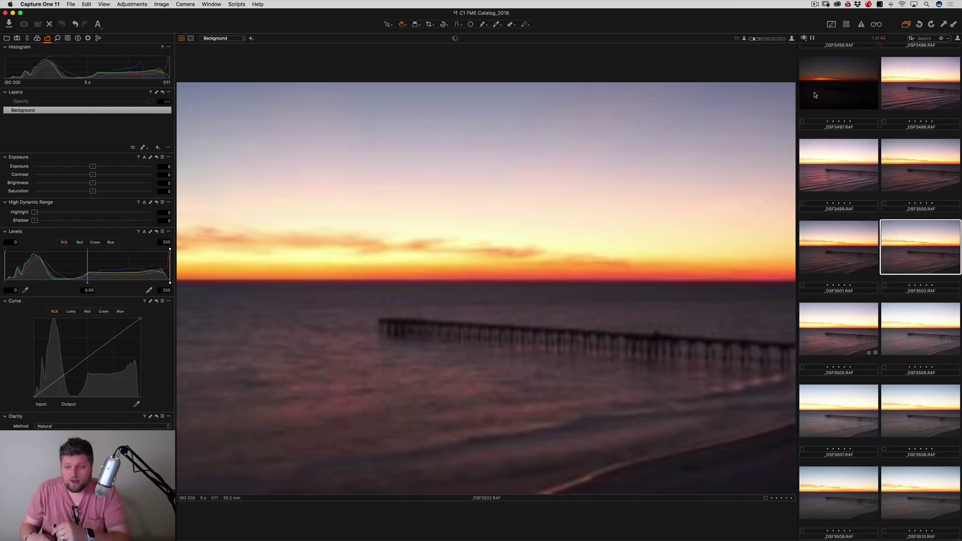
pyautogui.press('Up')
pyautogui.press('Up')
pyautogui.press('Up')
pyautogui.press('Up')
pyautogui.press('Left')
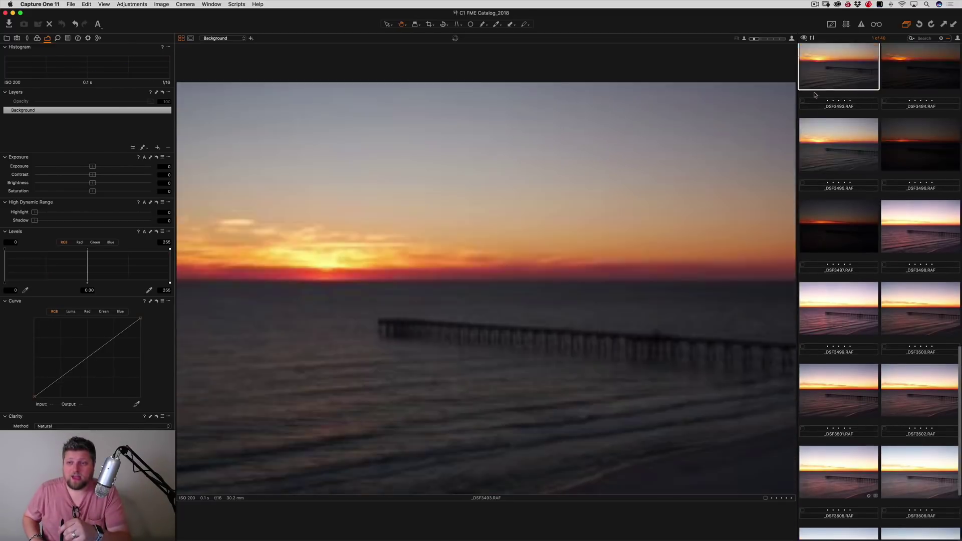
pyautogui.press('Up')
pyautogui.press('Up')
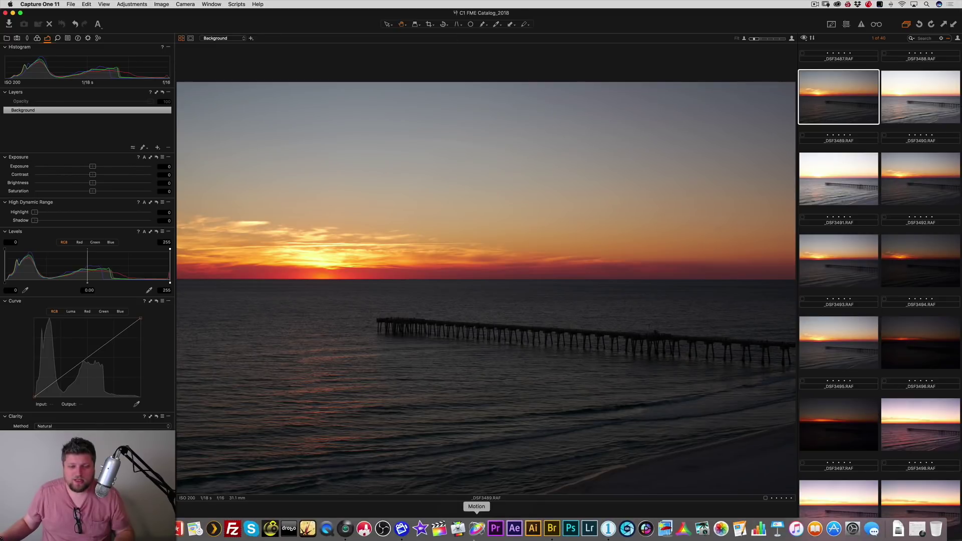
# Switch to Adobe Bridge and review the four processed PSD files in the Processing folder at full screen, starting with _DSF3473_HDR Blend.psd
pyautogui.click(551, 529)
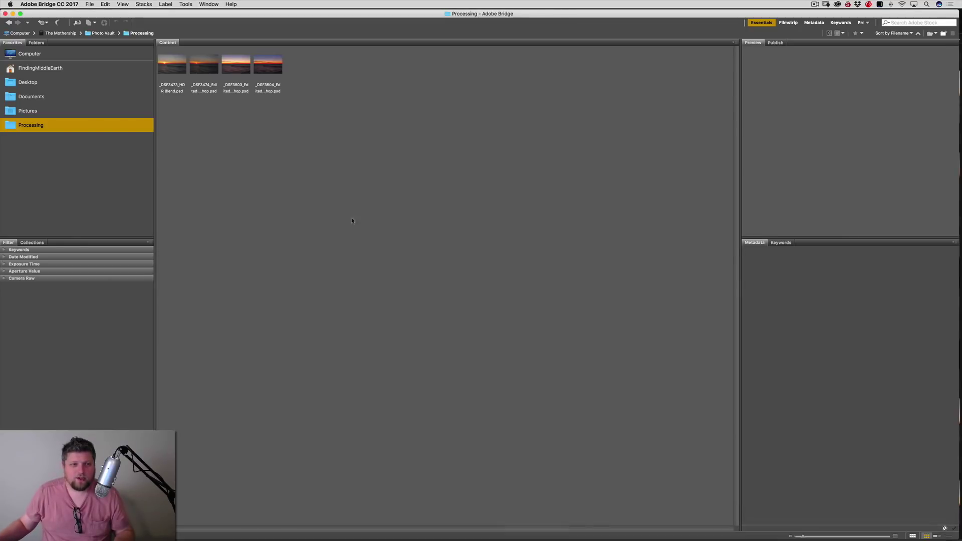
pyautogui.click(180, 71)
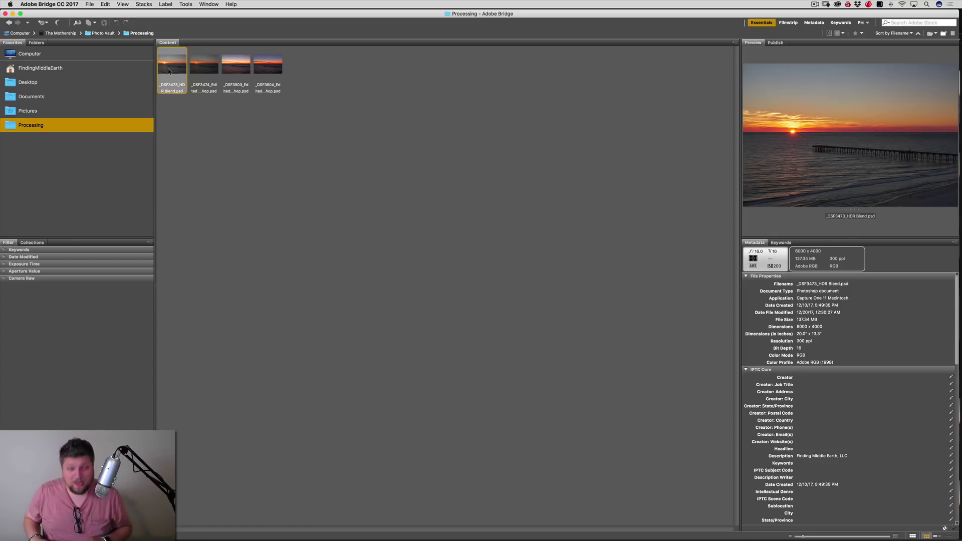
pyautogui.press('space')
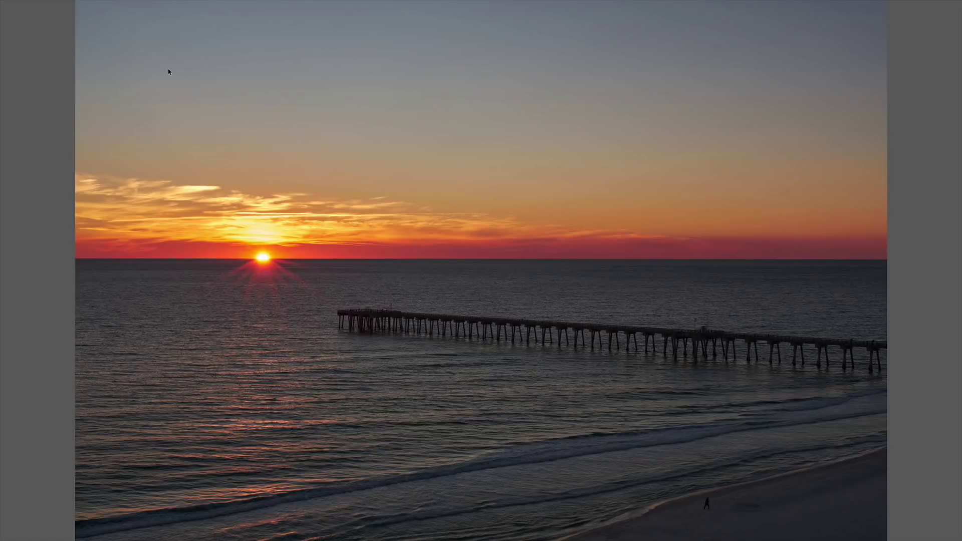
pyautogui.press('Right')
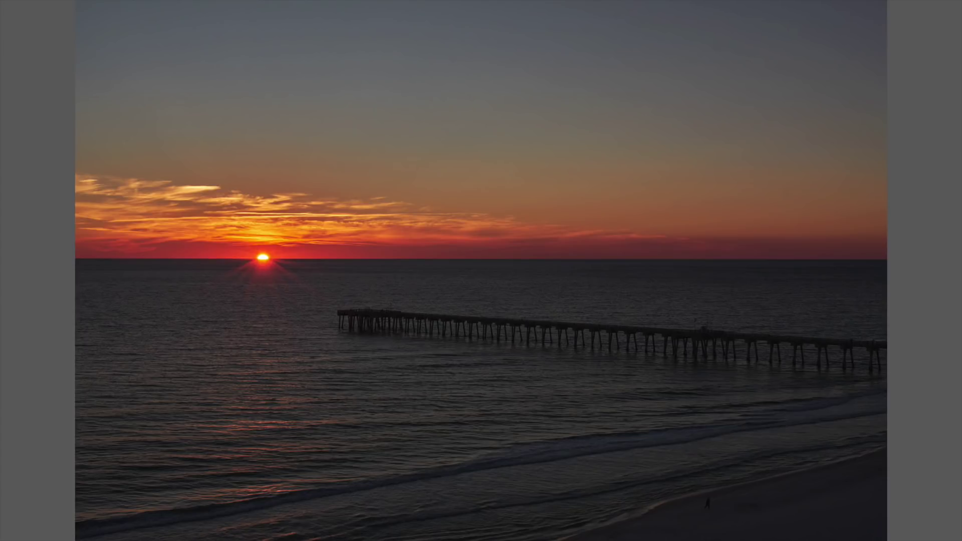
pyautogui.press('Right')
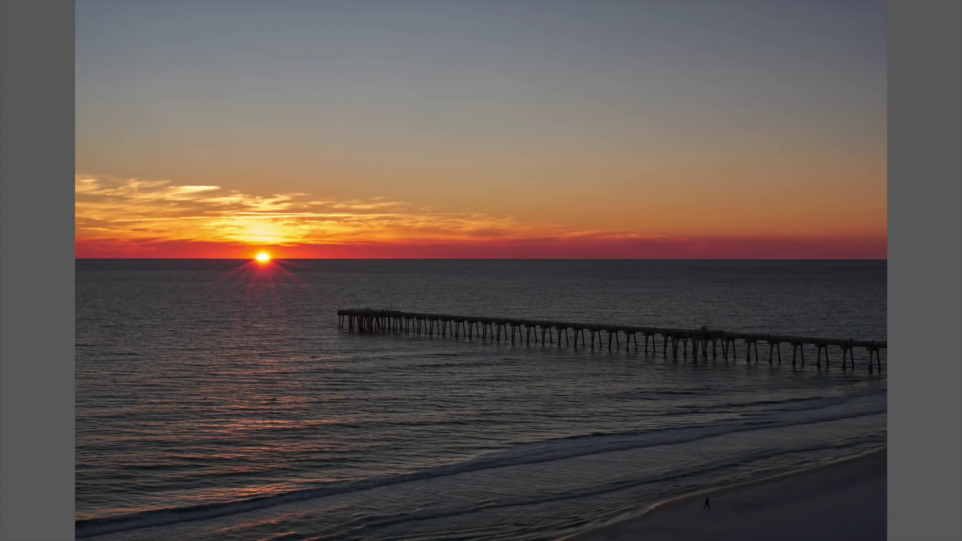
pyautogui.press('Right')
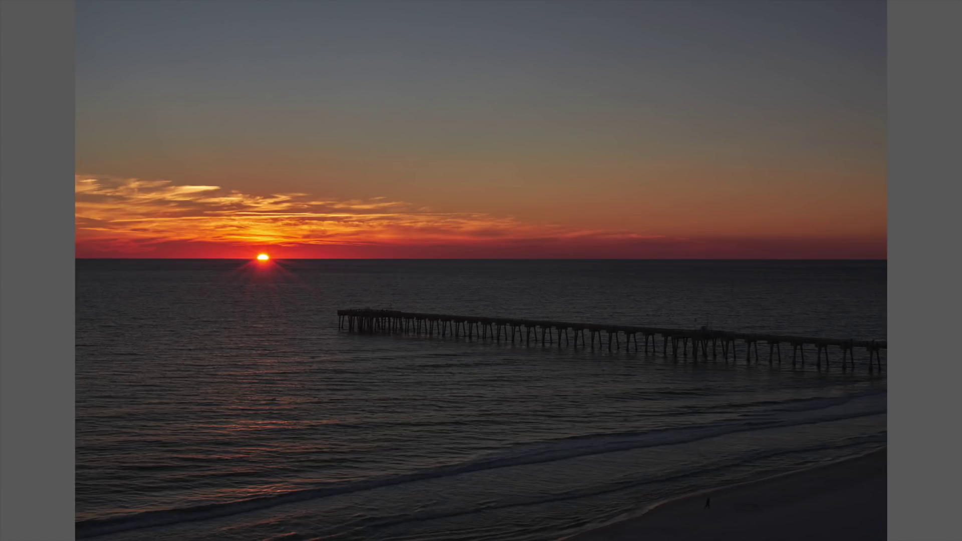
pyautogui.press('Right')
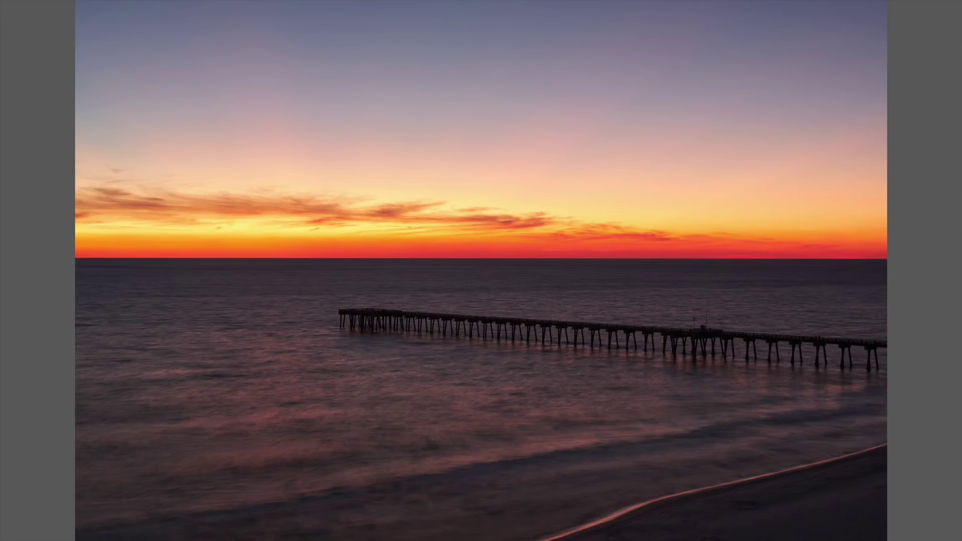
pyautogui.press('Right')
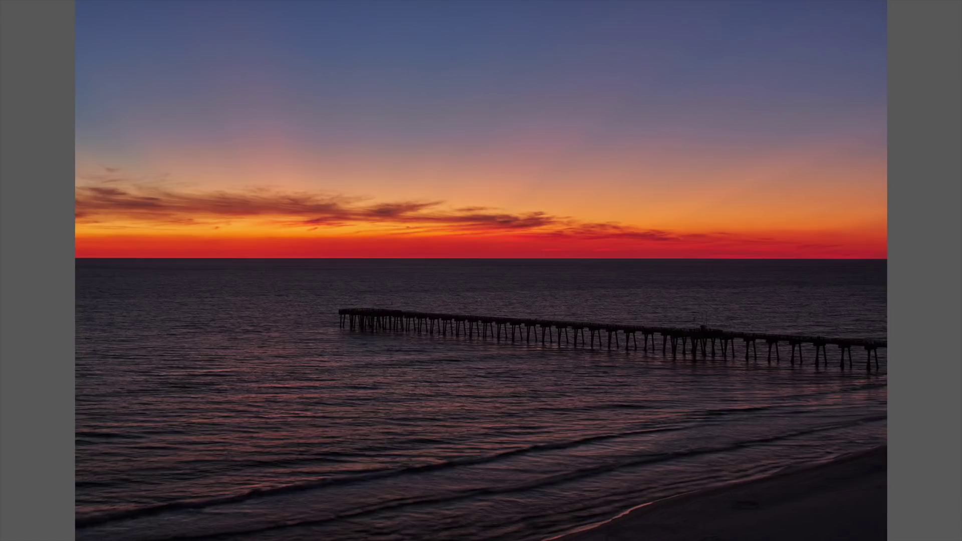
pyautogui.press('space')
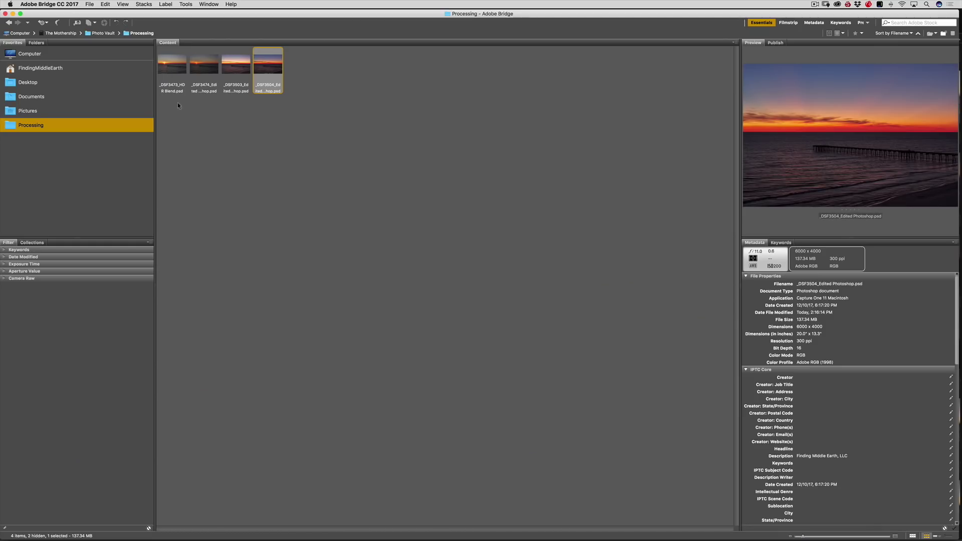
# Open all four processed PSD files in Photoshop and close the floating Selective Tool panel
pyautogui.keyDown('shift'); pyautogui.click(179, 71); pyautogui.keyUp('shift')
pyautogui.moveTo(179, 71); pyautogui.dragTo(574, 532)
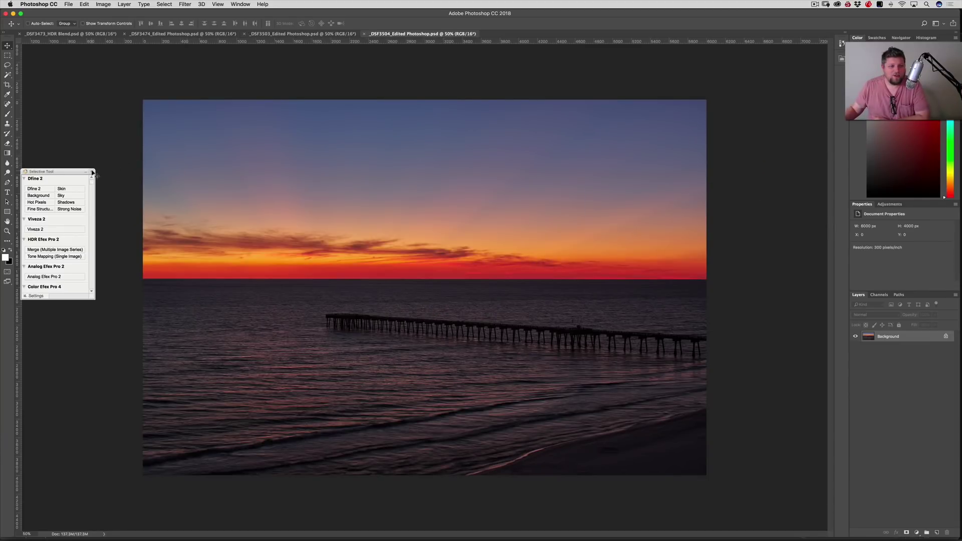
pyautogui.click(91, 171)
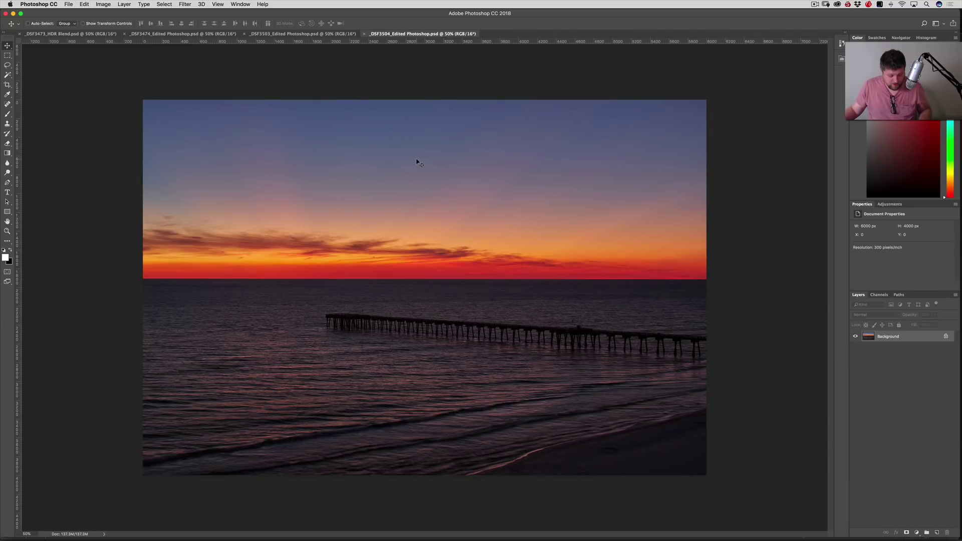
# Copy the whole _DSF3504_Edited Photoshop.psd image, close that file, and paste it as a new layer in _DSF3503_Edited Photoshop.psd
pyautogui.press('super+a')
pyautogui.press('super+c')
pyautogui.press('super+w')
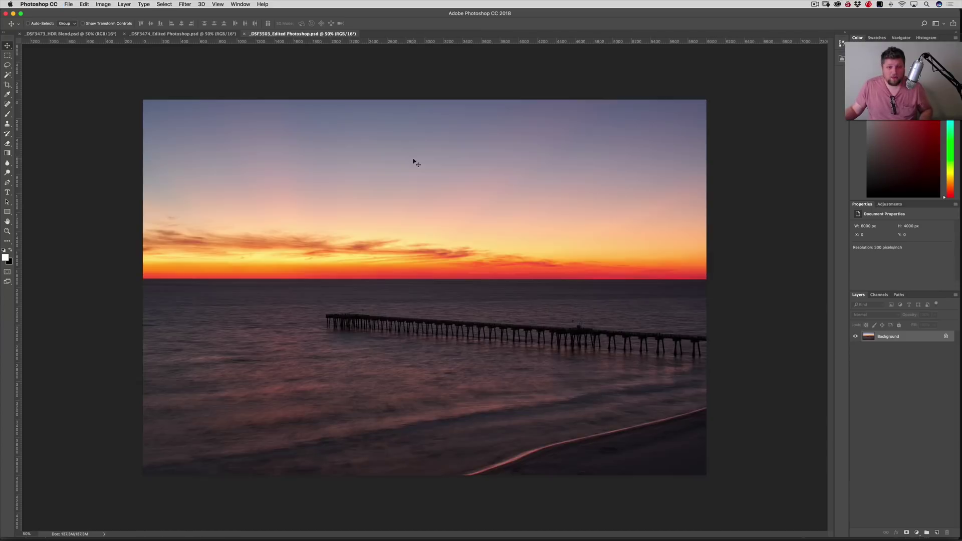
pyautogui.press('super+v')
# Copy the whole _DSF3474_Edited Photoshop.psd image, close that file, and paste it as the top layer in _DSF3503_Edited Photoshop.psd
pyautogui.click(182, 34)
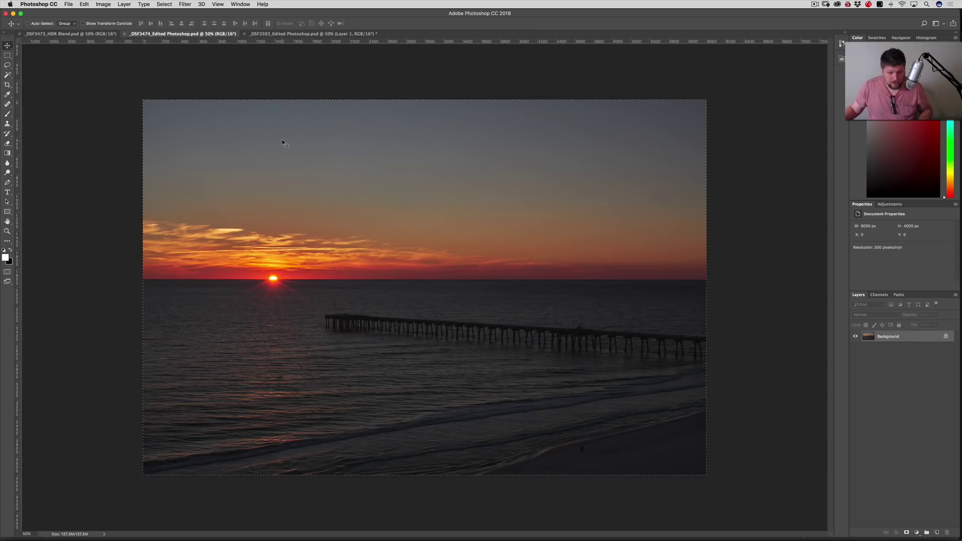
pyautogui.press('super+c')
pyautogui.press('super+w')
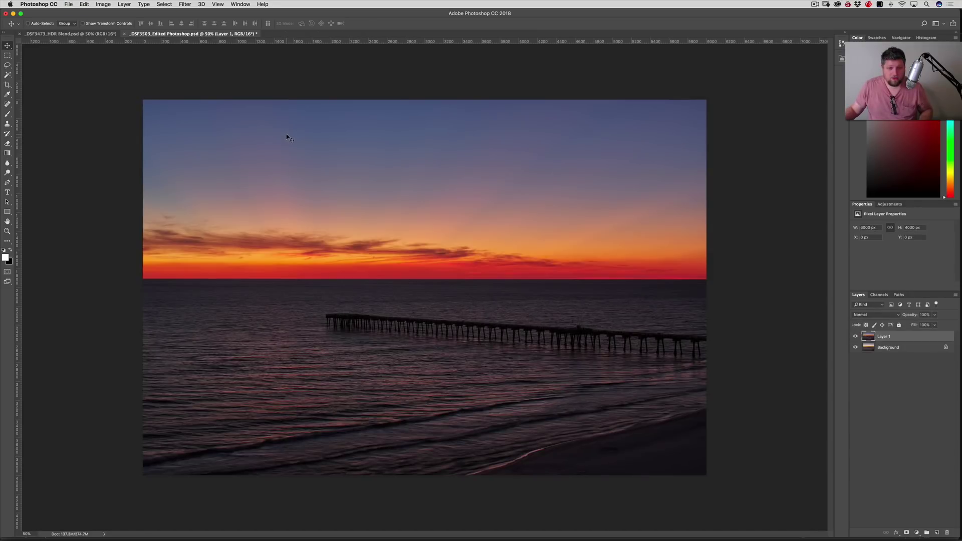
pyautogui.press('super+v')
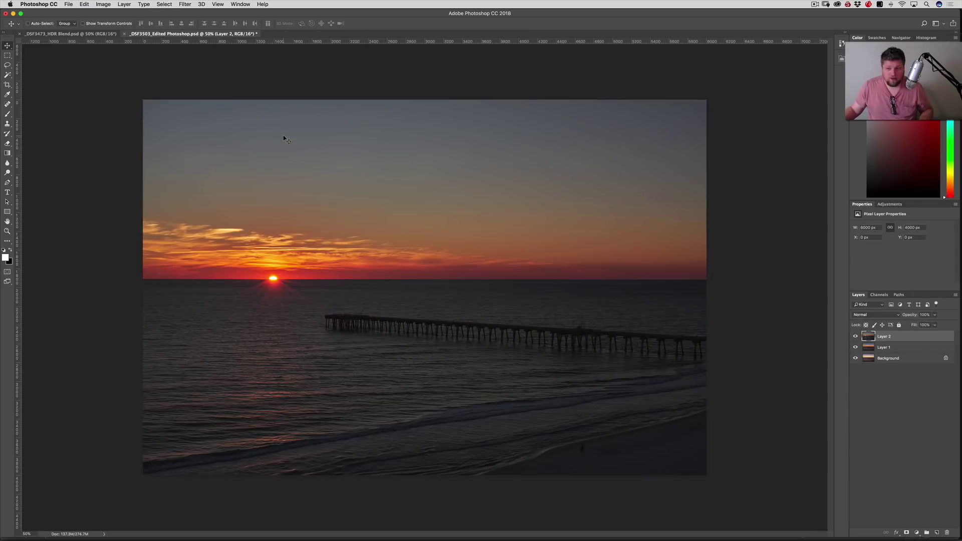
# Copy the whole _DSF3473_HDR Blend.psd image, close that file, and paste it as the top layer in _DSF3503_Edited Photoshop.psd
pyautogui.click(95, 33)
pyautogui.press('super+a')
pyautogui.press('super+c')
pyautogui.press('super+w')
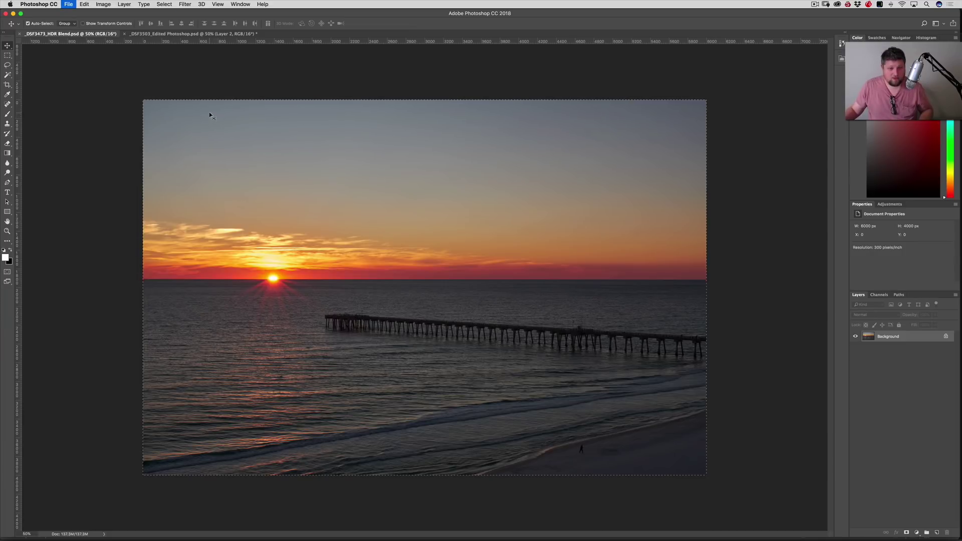
pyautogui.press('super+v')
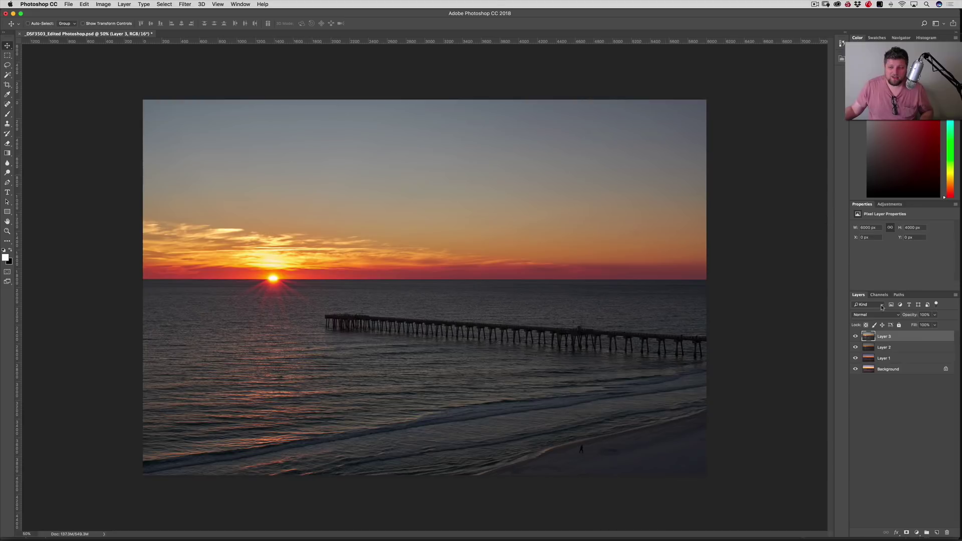
# Convert the locked Background into a regular layer and rename the top layer, Layer 3, as Middle
pyautogui.doubleClick(875, 371)
pyautogui.press('Return')
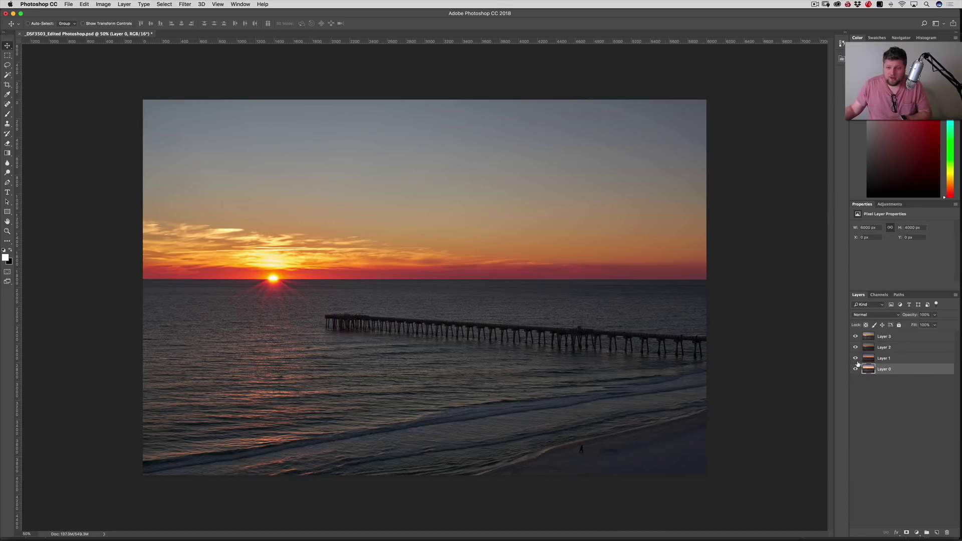
pyautogui.click(871, 339)
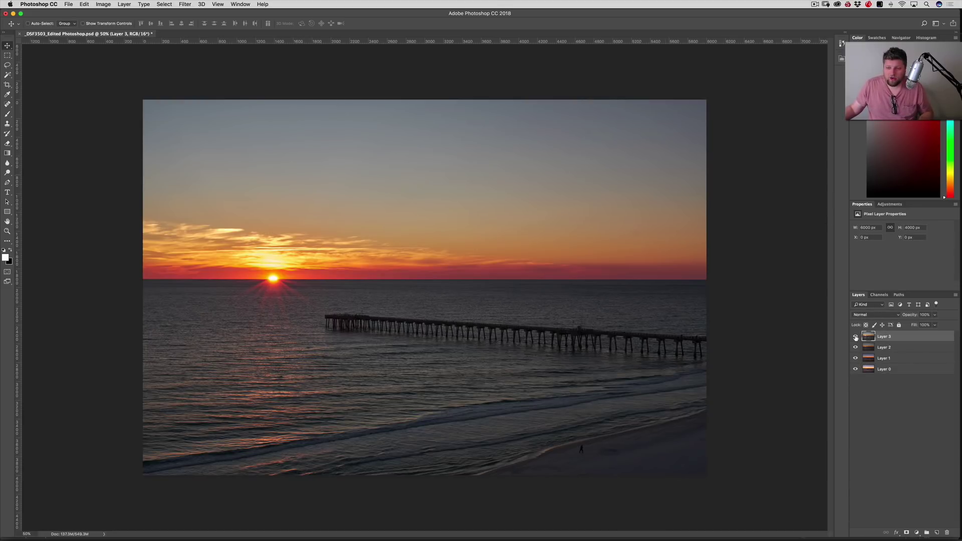
pyautogui.click(854, 337)
pyautogui.click(855, 338)
pyautogui.doubleClick(884, 338)
pyautogui.write('Middle')
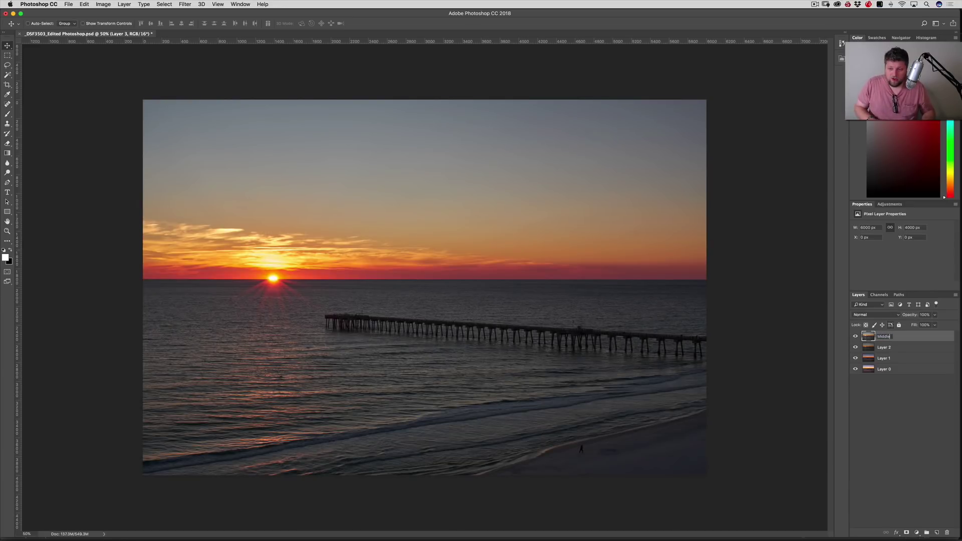
pyautogui.press('Return')
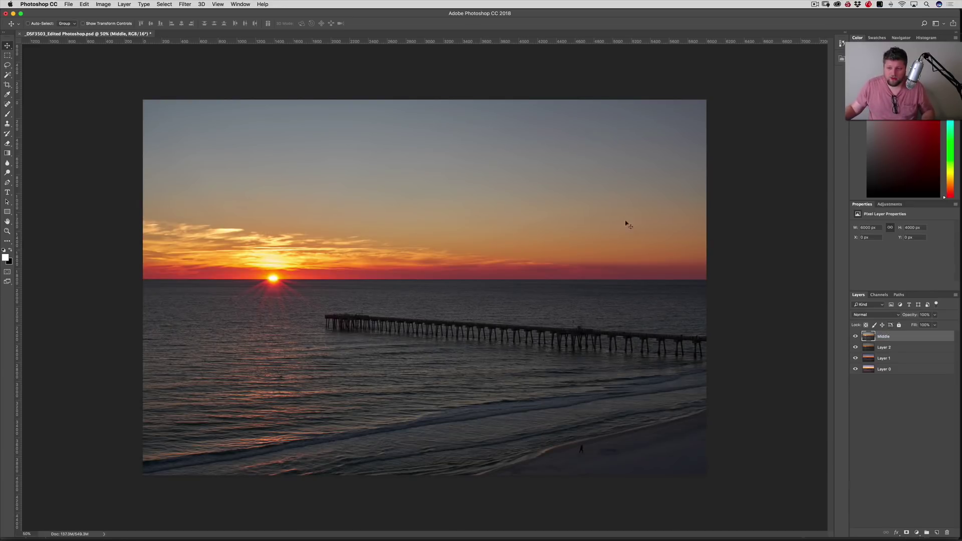
# Hide the Middle layer and rename Layer 2 as Under
pyautogui.click(855, 336)
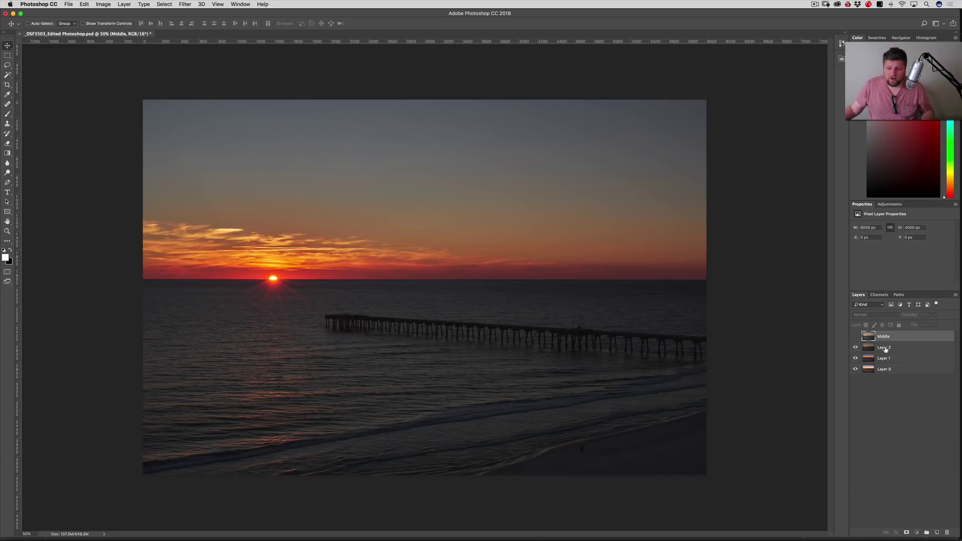
pyautogui.doubleClick(884, 348)
pyautogui.write('Under')
pyautogui.press('Return')
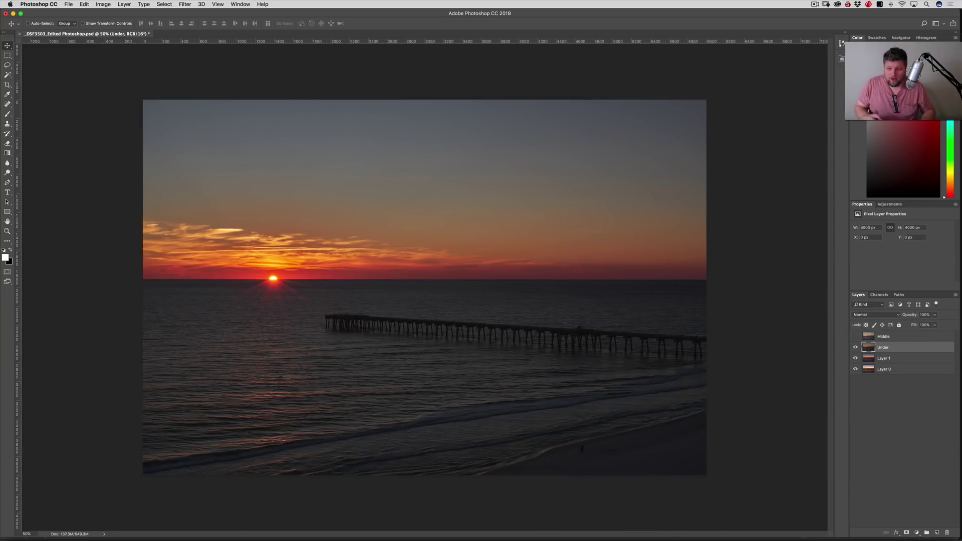
# Hide the Under layer and rename Layer 1 as Sky
pyautogui.click(855, 347)
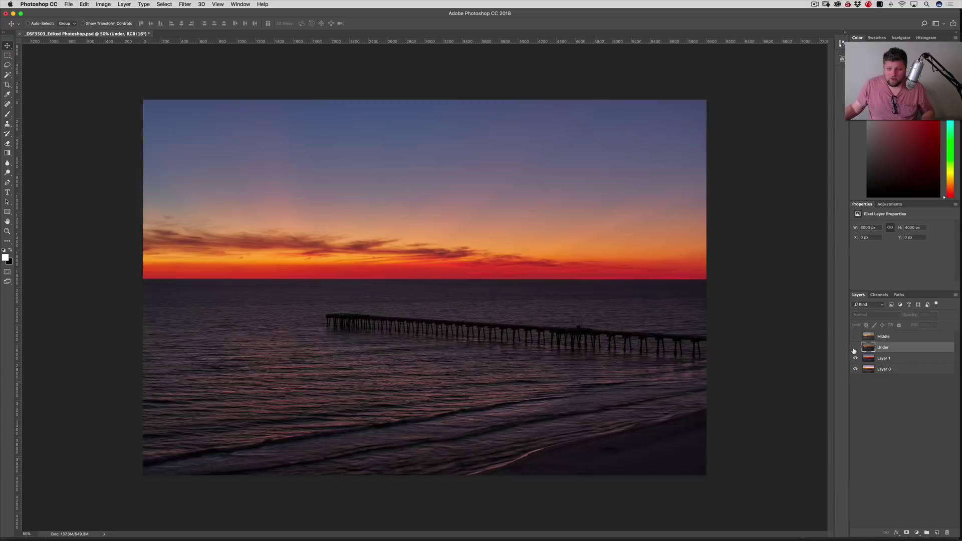
pyautogui.doubleClick(884, 358)
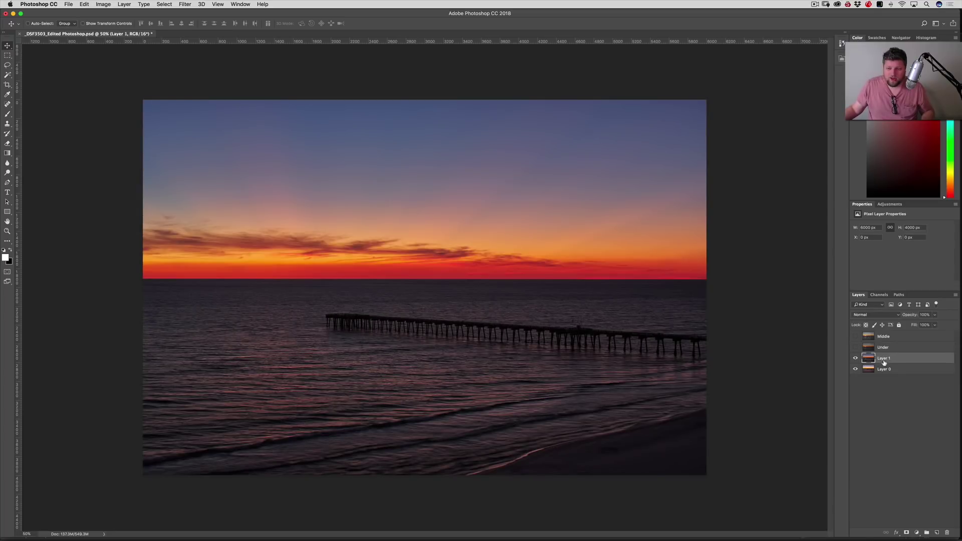
pyautogui.write('Sk')
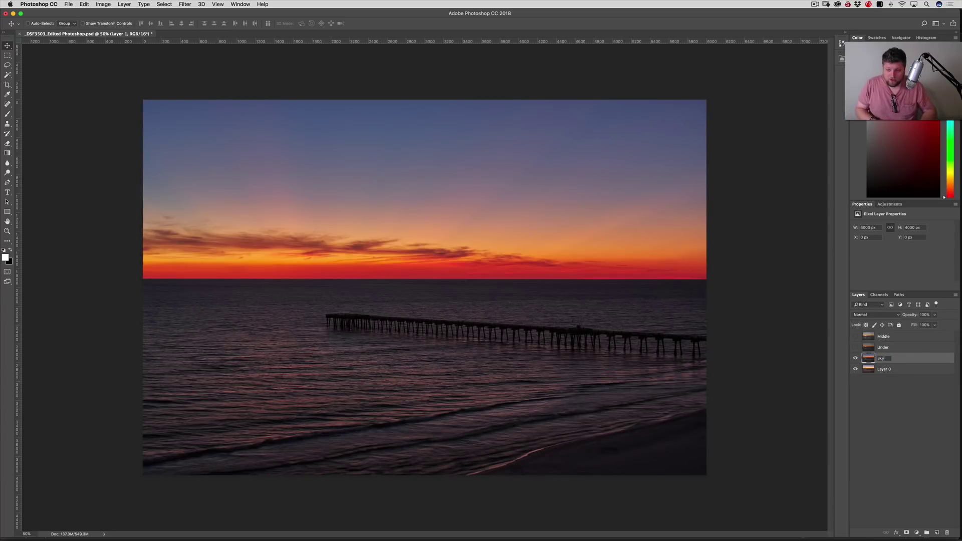
pyautogui.write('y')
pyautogui.press('Return')
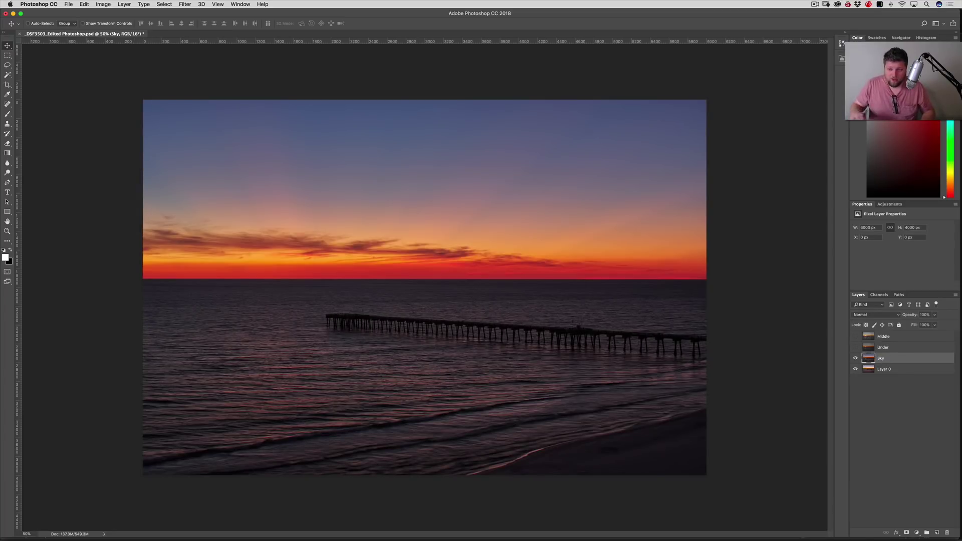
# Hide the Sky layer and rename Layer 0 as Water
pyautogui.click(855, 357)
pyautogui.doubleClick(882, 371)
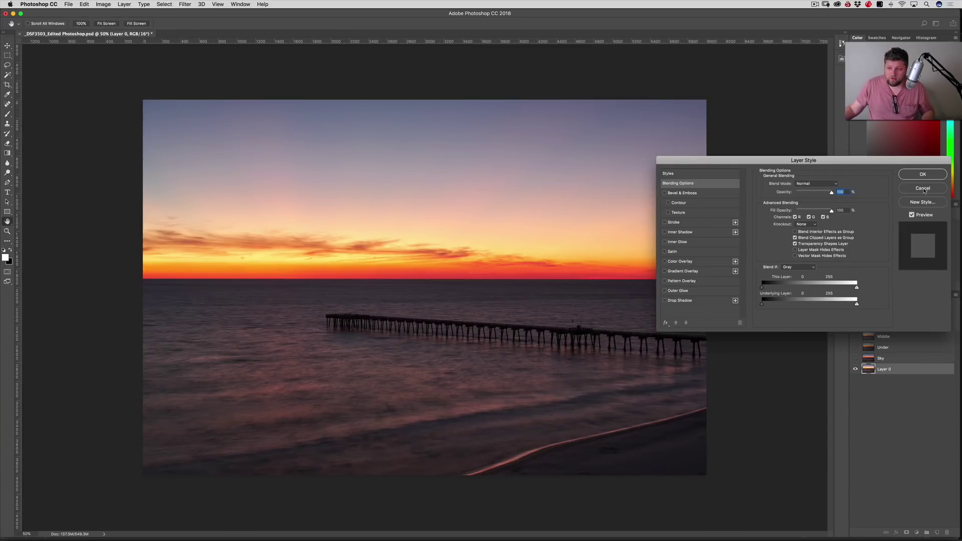
pyautogui.click(923, 189)
pyautogui.doubleClick(885, 370)
pyautogui.write('Wa')
pyautogui.press('Return')
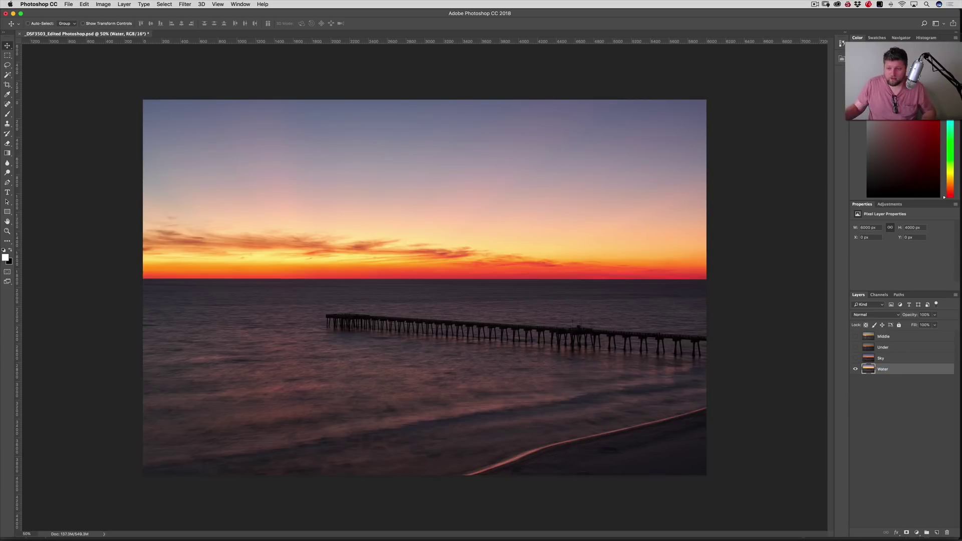
# Move the Under layer above Middle and leave only the Middle layer visible
pyautogui.moveTo(855, 336)
pyautogui.mouseDown()
pyautogui.moveTo(855, 358)
pyautogui.moveTo(870, 339)
pyautogui.mouseUp()
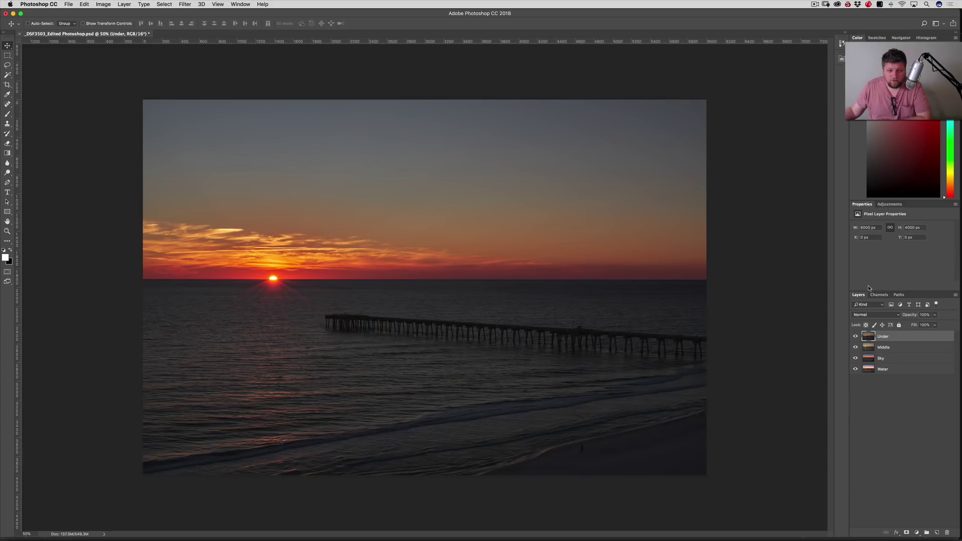
pyautogui.click(855, 347)
pyautogui.click(855, 358)
pyautogui.click(855, 369)
pyautogui.click(855, 336)
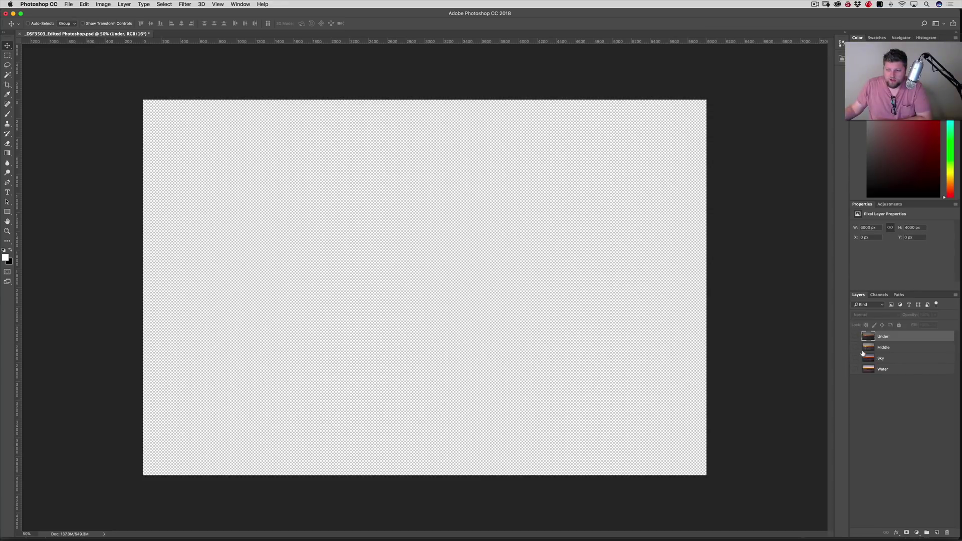
pyautogui.click(856, 348)
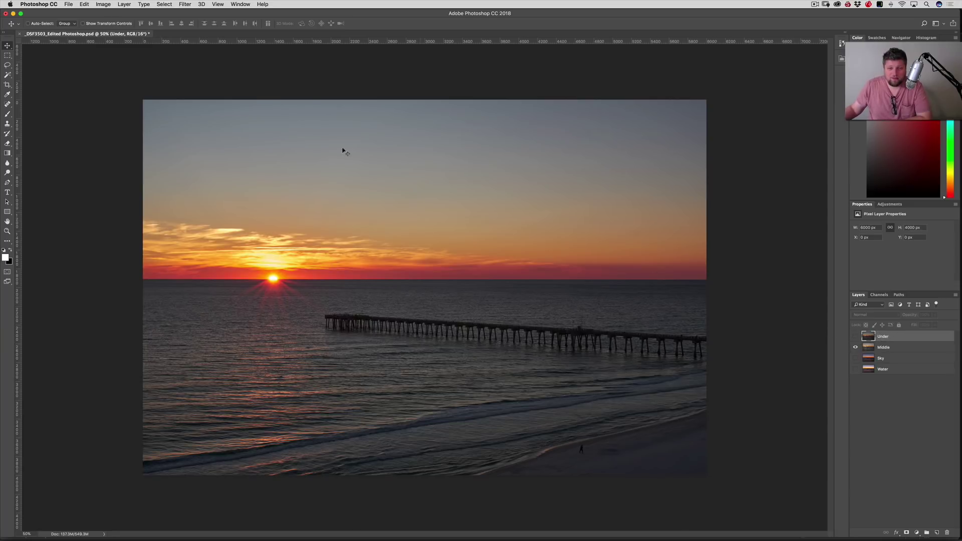
# Load the RGB channel's luminosity as a selection, save it as a new alpha channel, and display that channel
pyautogui.click(879, 295)
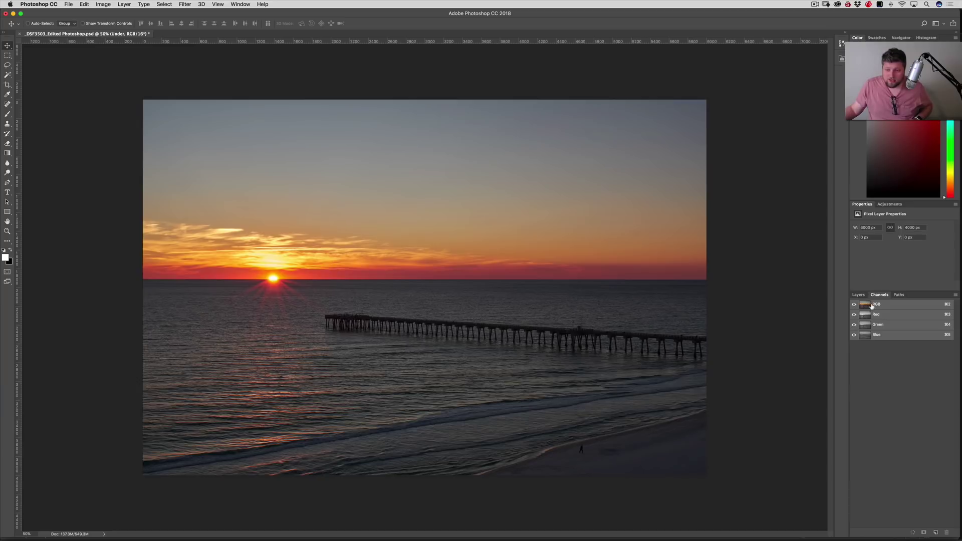
pyautogui.keyDown('super'); pyautogui.click(865, 305); pyautogui.keyUp('super')
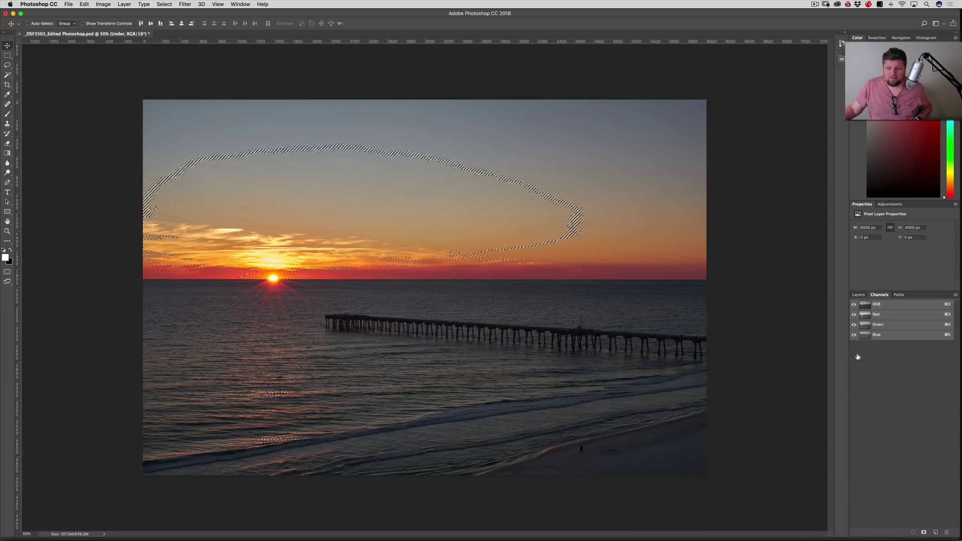
pyautogui.click(924, 533)
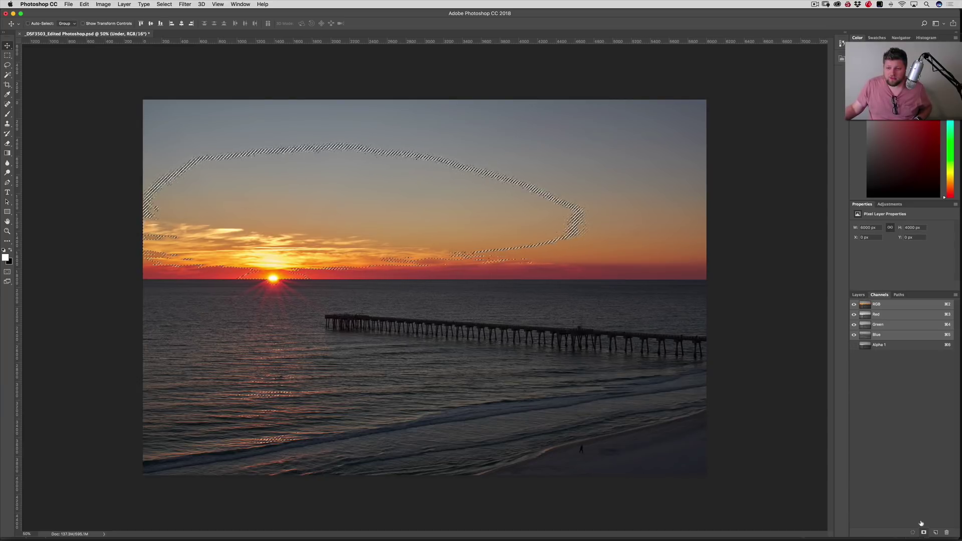
pyautogui.click(867, 347)
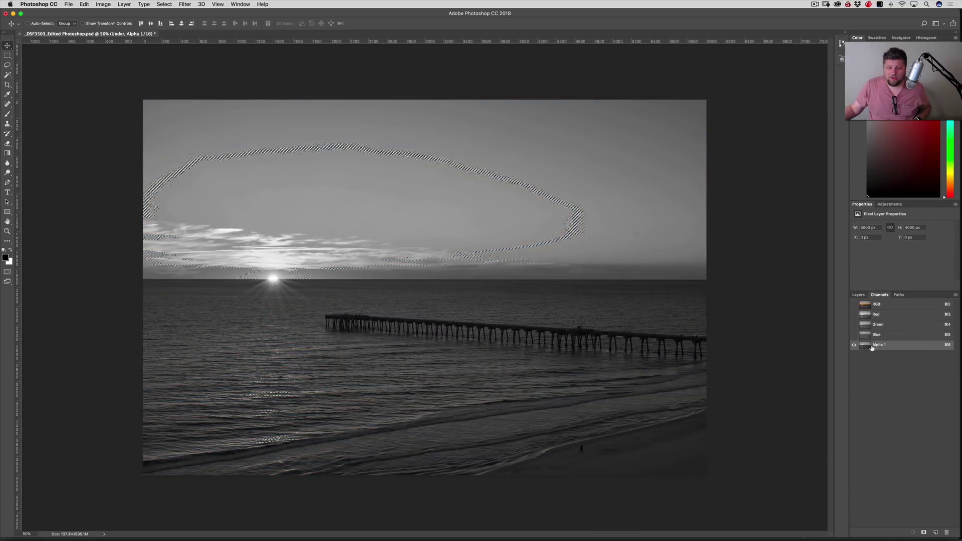
# Create a layer group above Under, mask it with the luminosity selection, and inspect the mask on the canvas
pyautogui.click(858, 295)
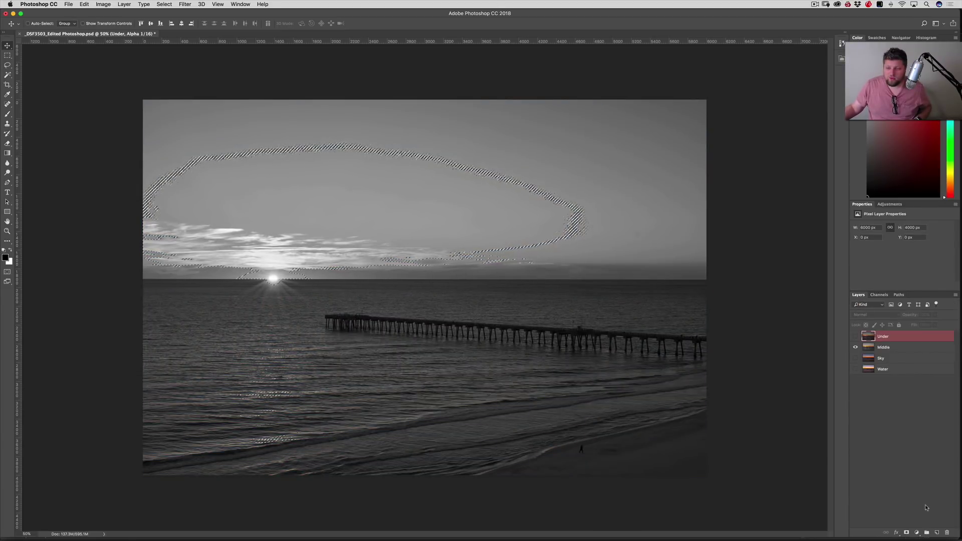
pyautogui.click(926, 533)
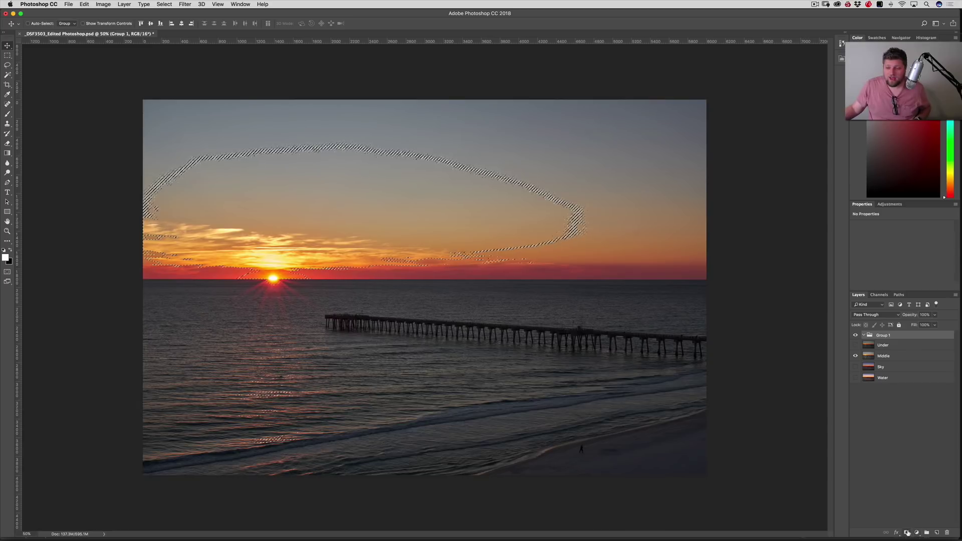
pyautogui.click(907, 533)
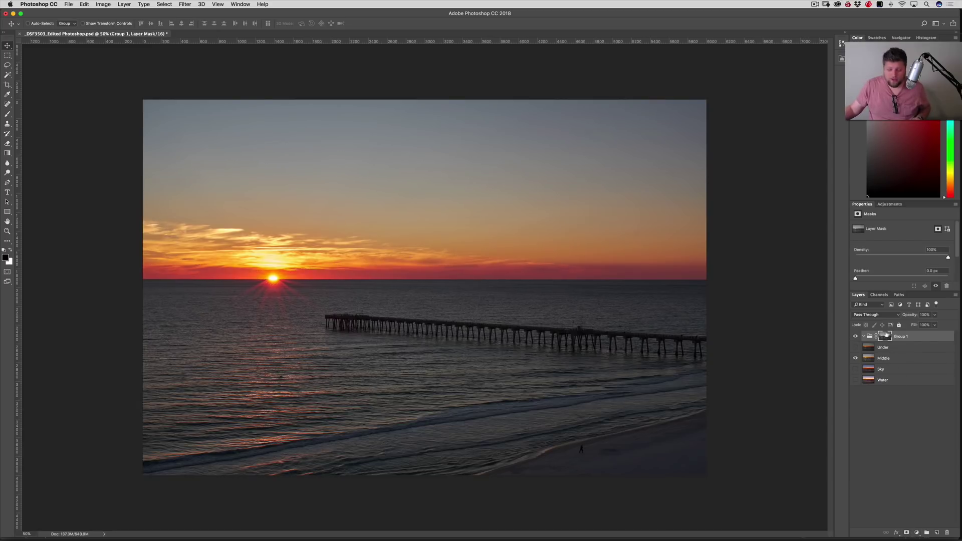
pyautogui.keyDown('alt'); pyautogui.click(885, 338); pyautogui.keyUp('alt')
pyautogui.hotkey('ctrl', 'v')
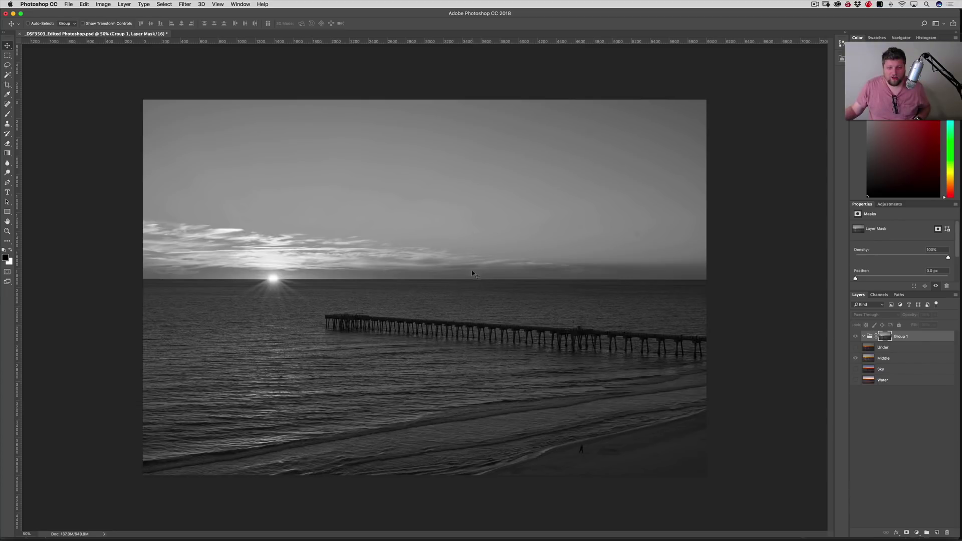
pyautogui.keyDown('alt'); pyautogui.click(880, 339); pyautogui.keyUp('alt')
# Move the Under layer into the masked group and make it visible, comparing the image with and without it
pyautogui.moveTo(872, 349); pyautogui.dragTo(882, 339)
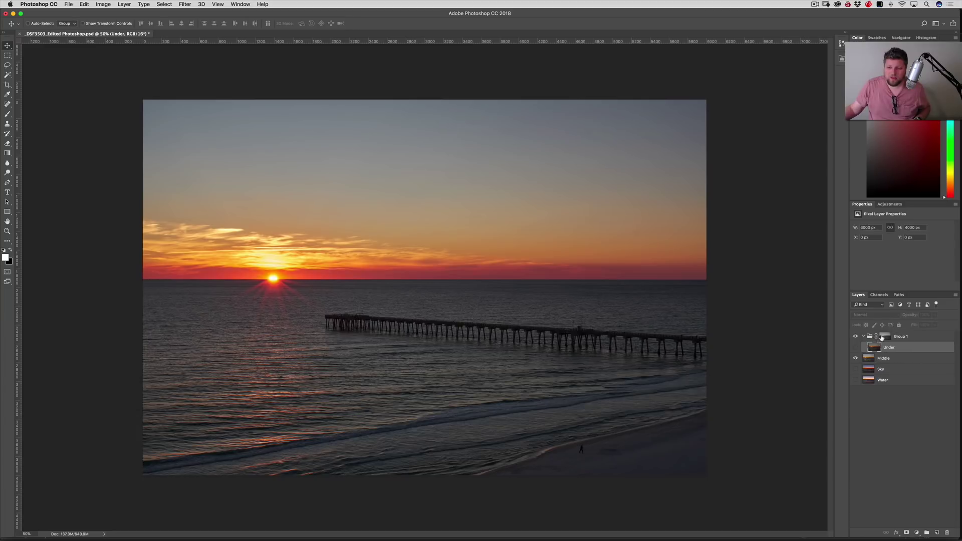
pyautogui.click(856, 347)
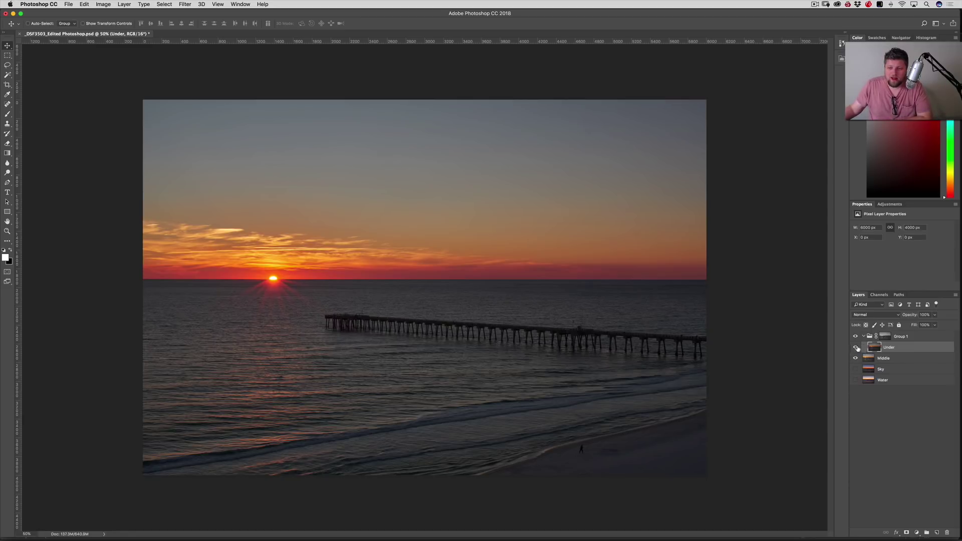
pyautogui.click(856, 348)
pyautogui.click(855, 348)
pyautogui.click(855, 348)
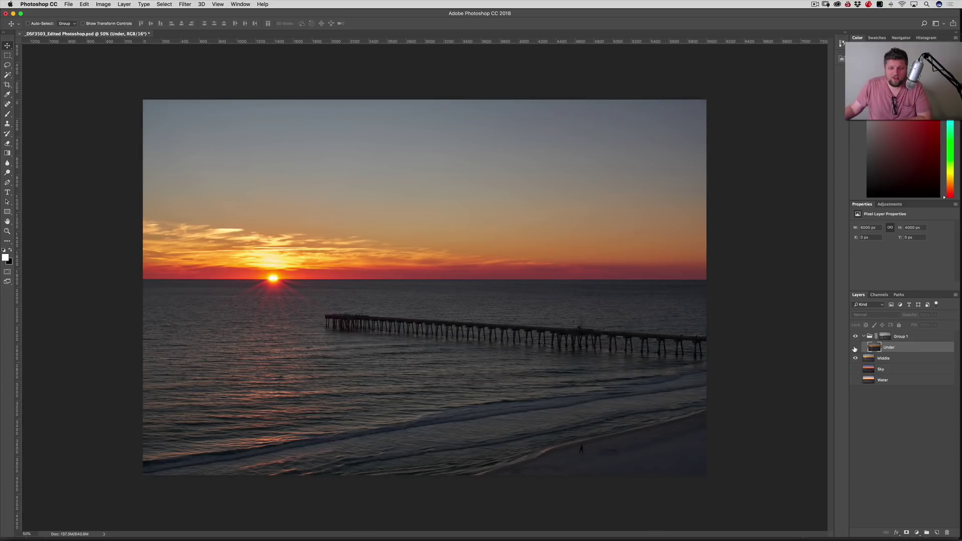
pyautogui.click(855, 348)
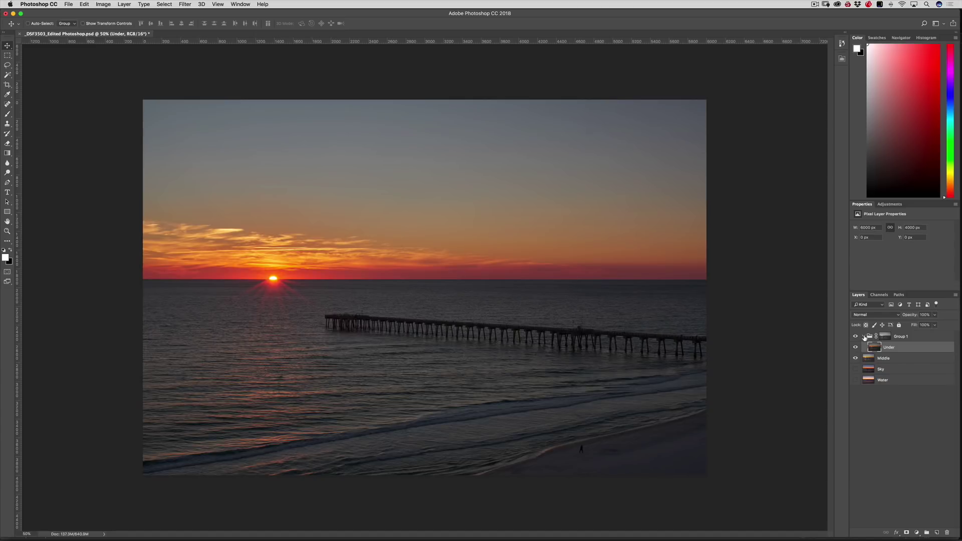
# Collapse the masked group and rename it Lum Mask
pyautogui.click(863, 338)
pyautogui.doubleClick(903, 336)
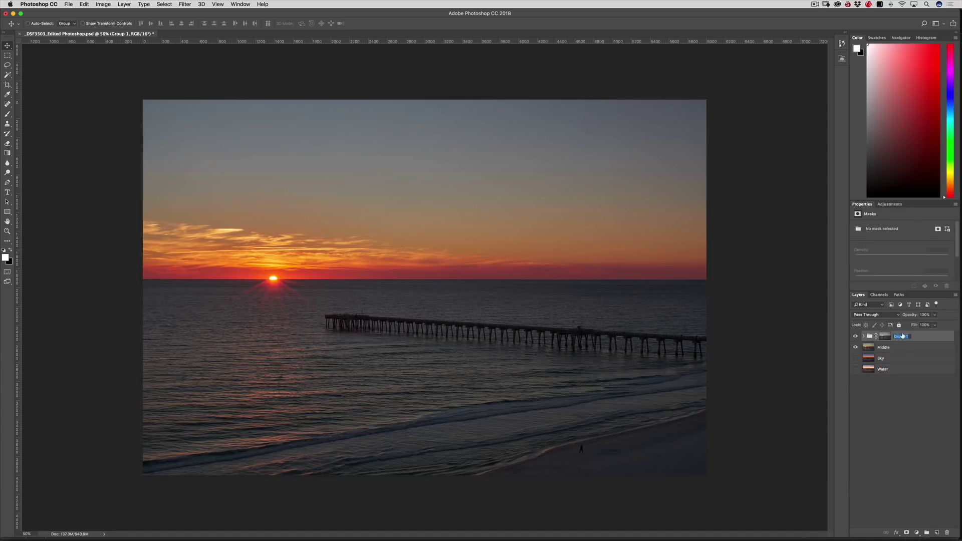
pyautogui.write('Lum Mask')
pyautogui.press('Return')
# Move the Water layer to the top of the stack, above the Lum Mask group, and make it visible
pyautogui.click(869, 358)
pyautogui.hotkey('alt', '[')
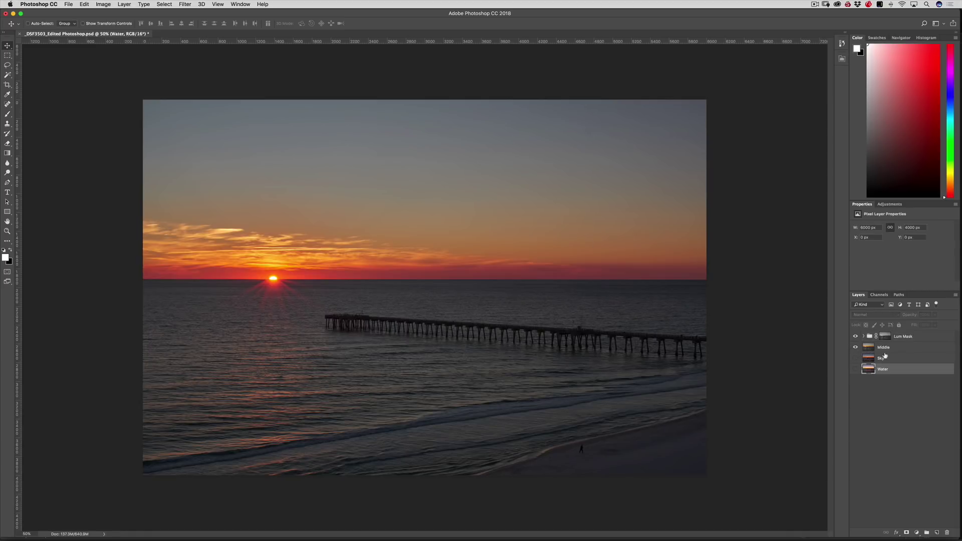
pyautogui.moveTo(868, 369); pyautogui.dragTo(872, 332)
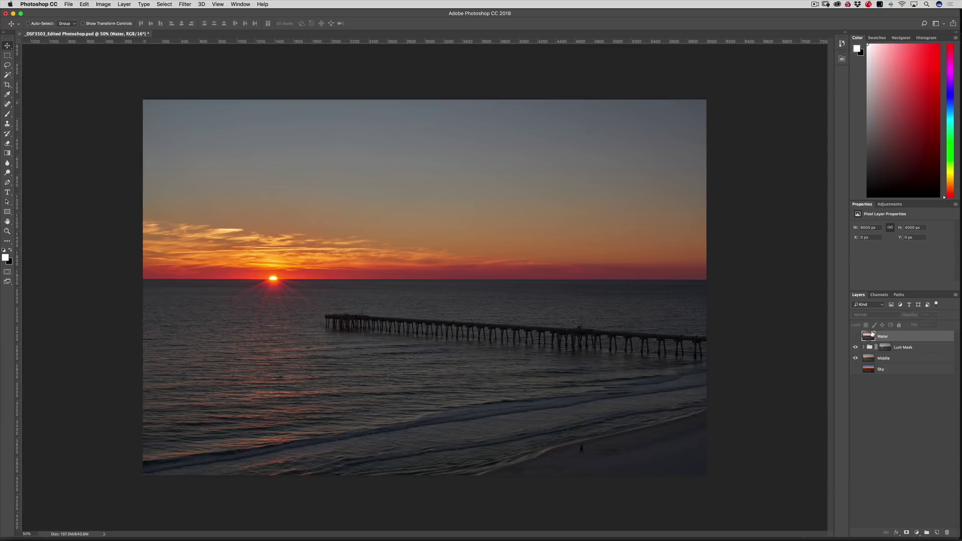
pyautogui.click(855, 337)
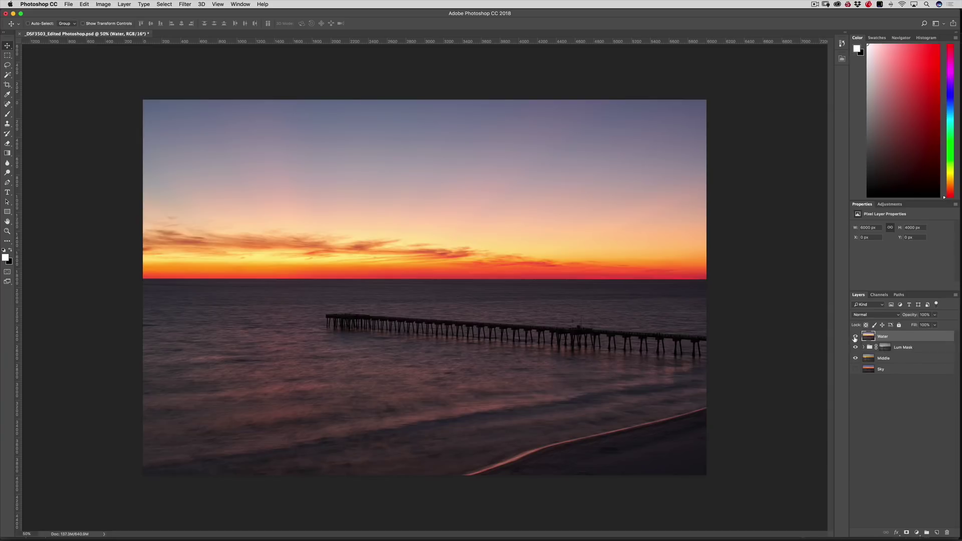
# Add a black mask to the Water layer and draw a white gradient on it from below the pier up to the horizon
pyautogui.keyDown('alt'); pyautogui.click(906, 533); pyautogui.keyUp('alt')
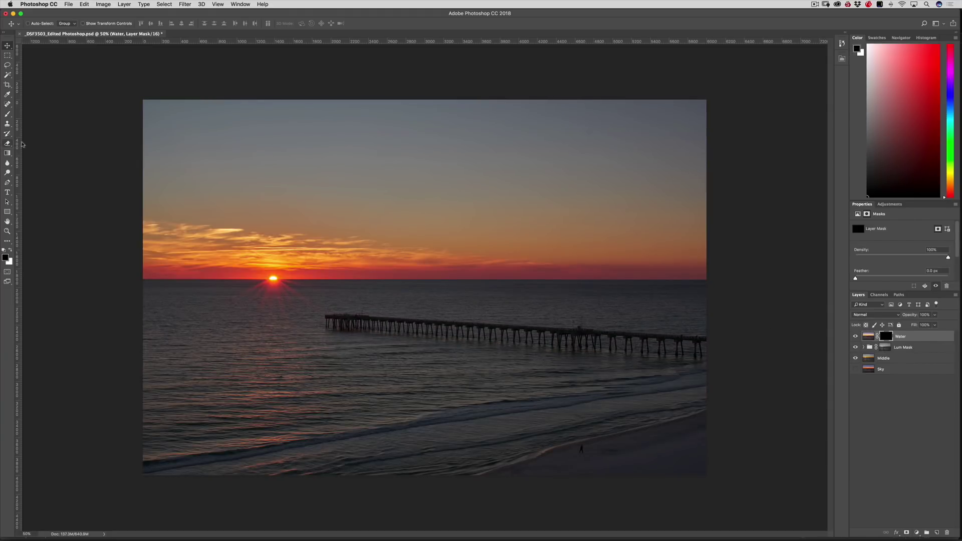
pyautogui.click(8, 155)
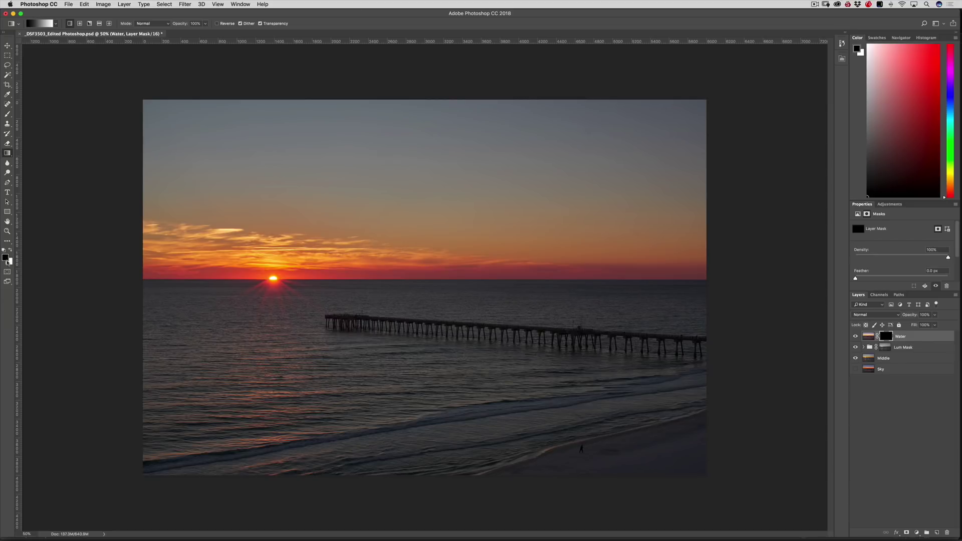
pyautogui.press('x')
pyautogui.moveTo(448, 356); pyautogui.dragTo(446, 285)
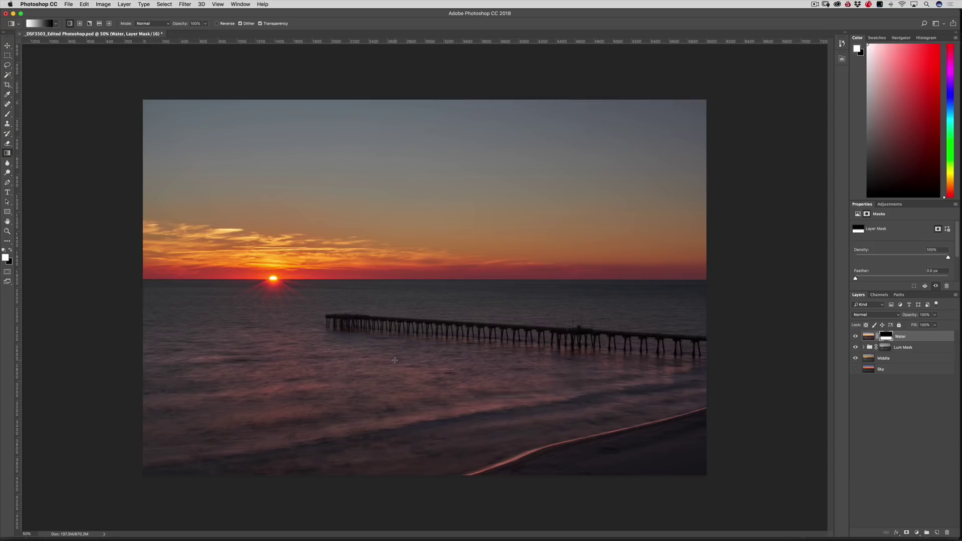
# Check the Water mask as a red overlay, undo its gradient, and redraw it from just below the pier up to the horizon
pyautogui.press('x')
pyautogui.press('\\')
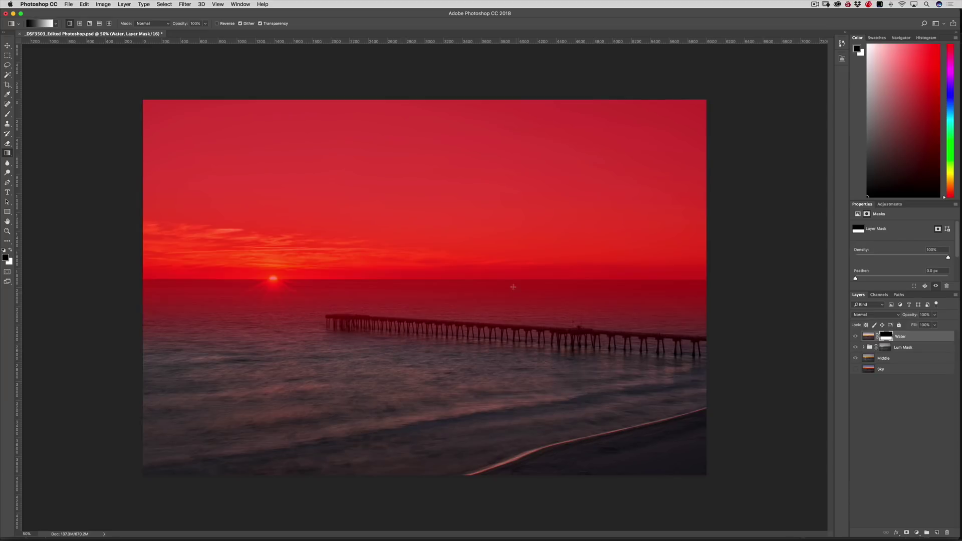
pyautogui.press('x')
pyautogui.press('\\')
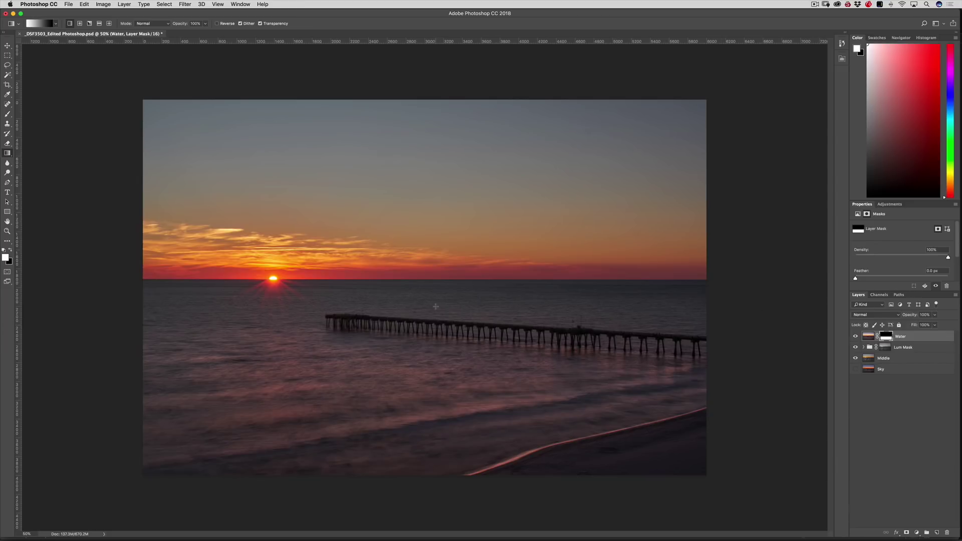
pyautogui.press('super+i')
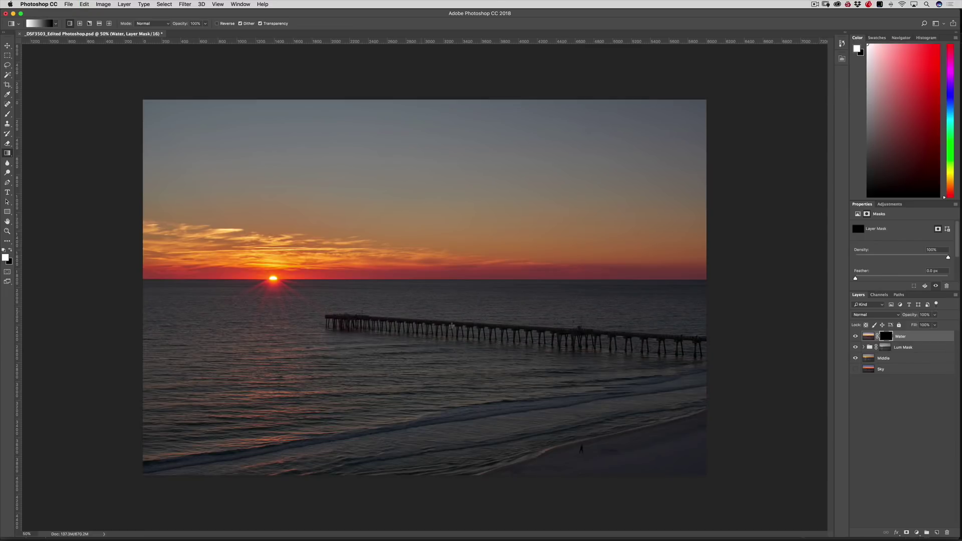
pyautogui.moveTo(457, 341); pyautogui.dragTo(468, 280)
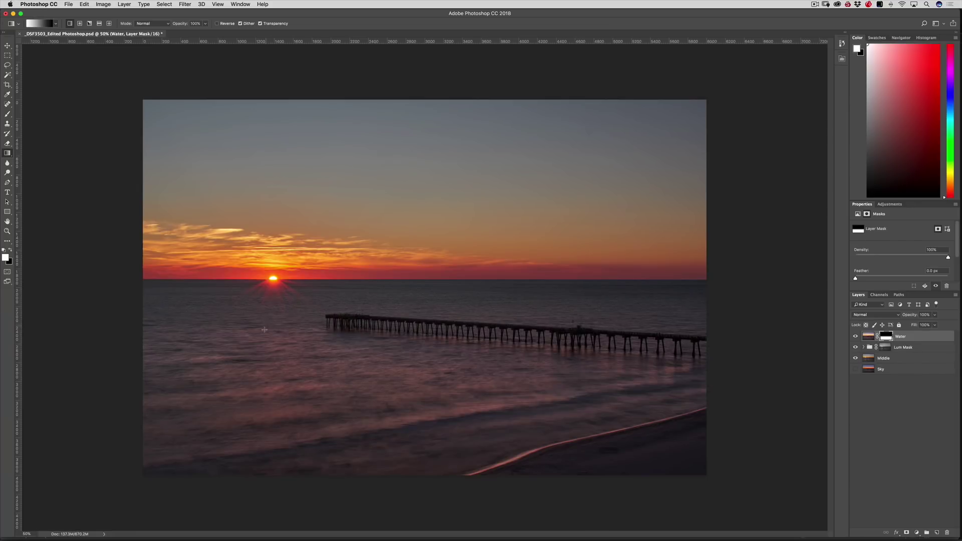
# Brush the Water mask black beneath the sun and white along the rest of the horizon at up to 28% opacity, and inspect the mask
pyautogui.press('b')
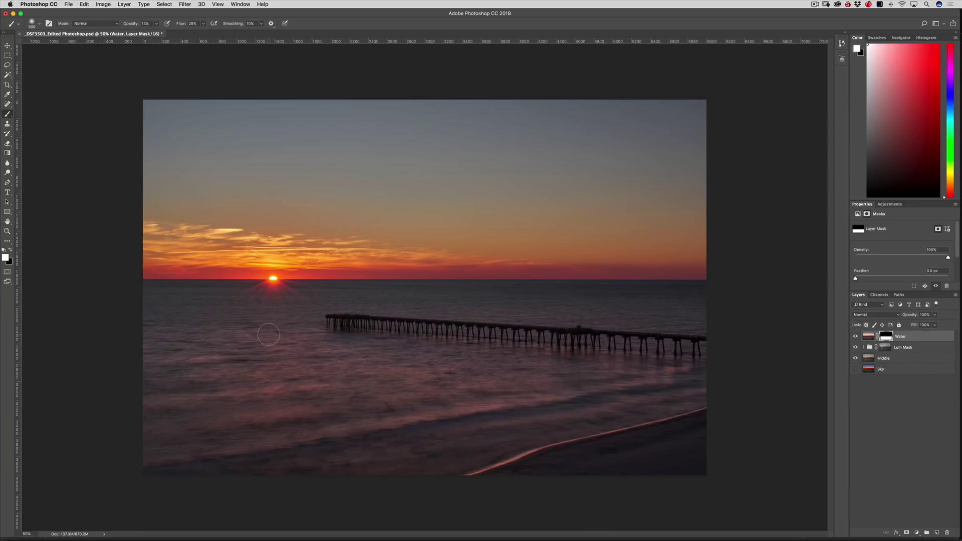
pyautogui.press(']')
pyautogui.press('x')
pyautogui.moveTo(280, 294)
pyautogui.mouseDown()
pyautogui.moveTo(250, 292)
pyautogui.moveTo(311, 296)
pyautogui.mouseUp()
pyautogui.moveTo(131, 25); pyautogui.dragTo(138, 25)
pyautogui.press('x')
pyautogui.press(']')
pyautogui.press(']')
pyautogui.press('v')
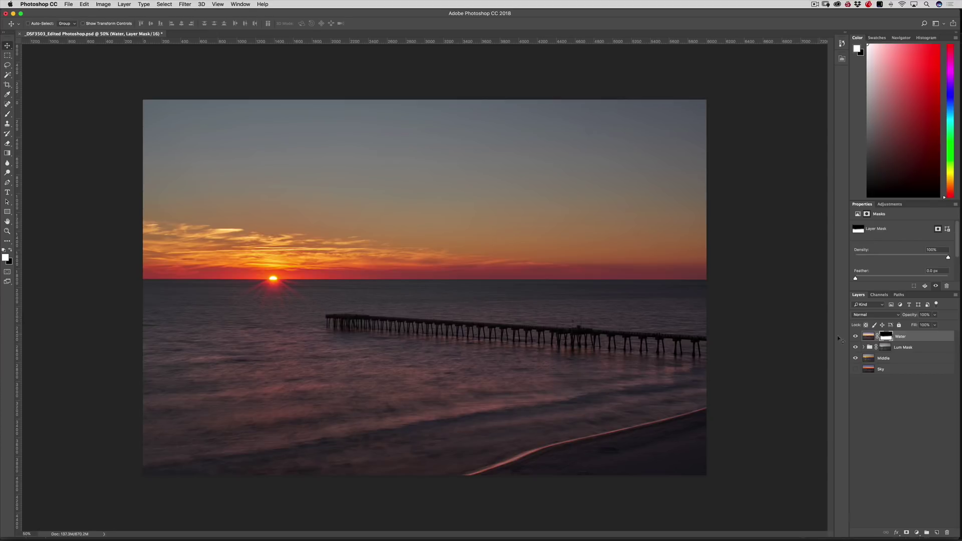
pyautogui.keyDown('alt'); pyautogui.click(888, 339); pyautogui.keyUp('alt')
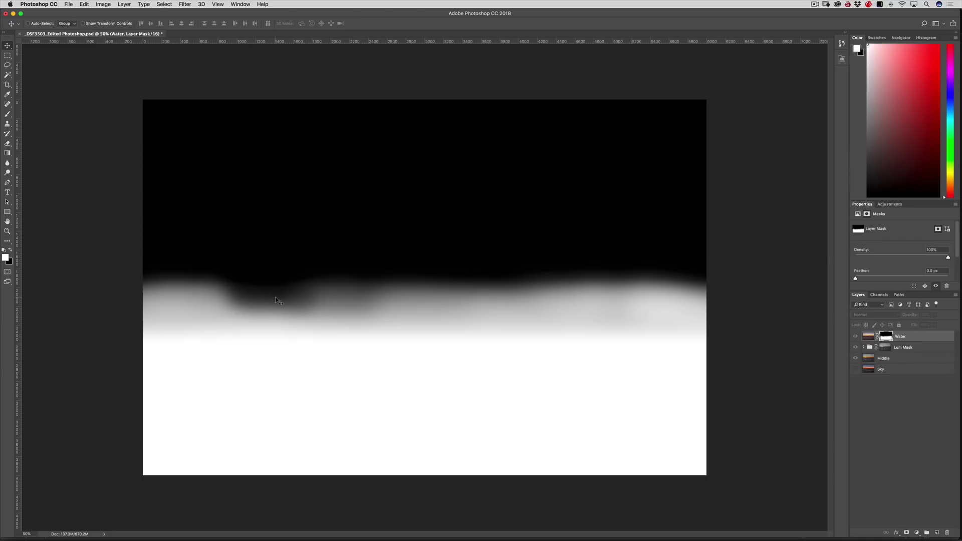
pyautogui.keyDown('alt'); pyautogui.click(885, 336); pyautogui.keyUp('alt')
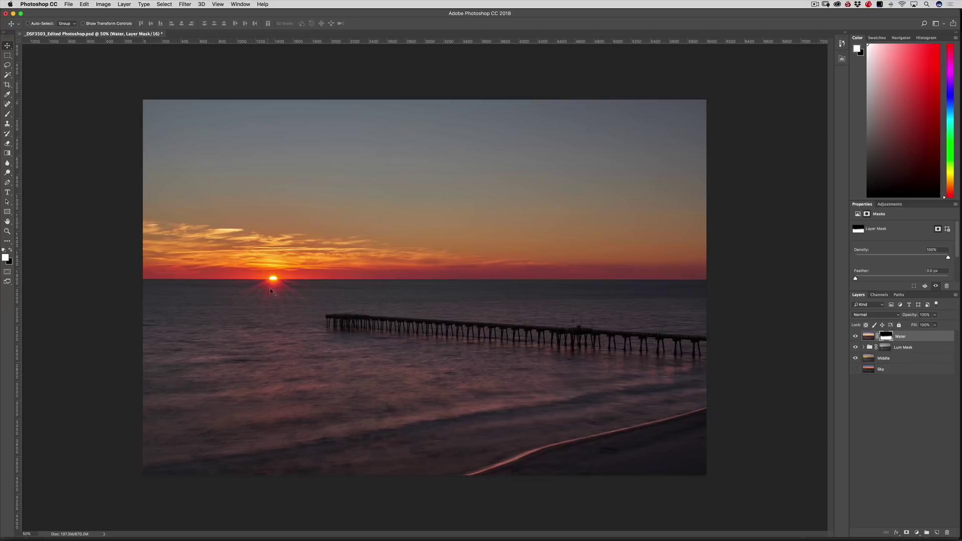
# Move the Sky layer to the top of the stack, above Water, and make it visible
pyautogui.click(870, 369)
pyautogui.moveTo(868, 369); pyautogui.dragTo(869, 336)
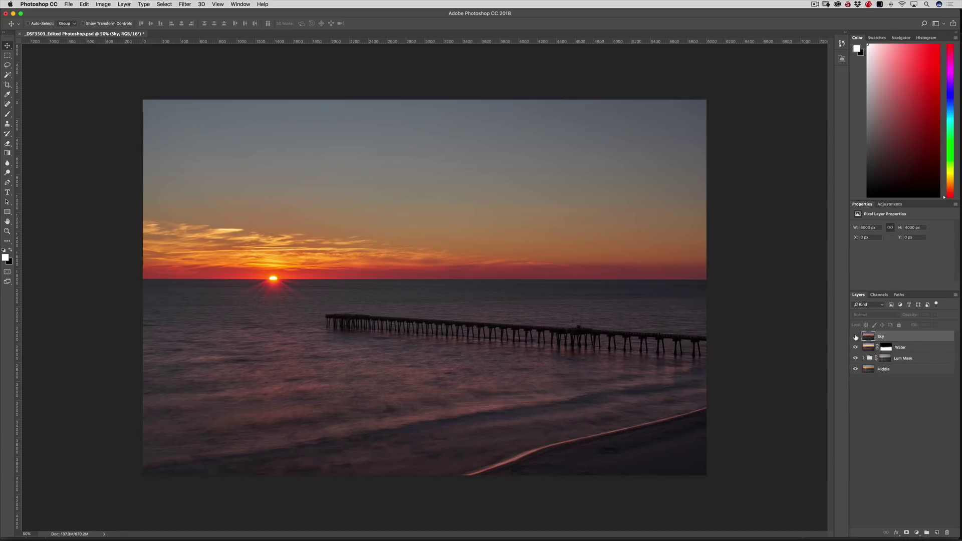
pyautogui.click(855, 337)
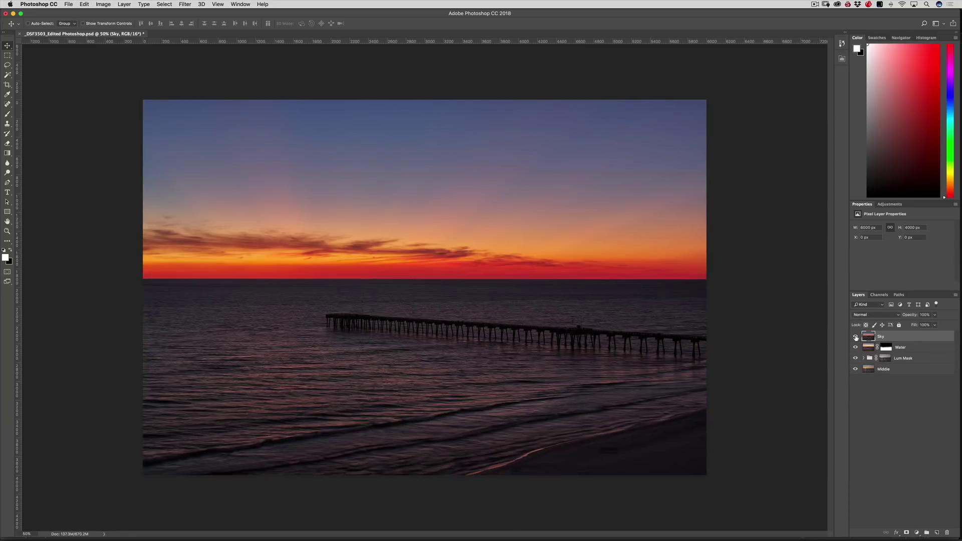
# Add a black mask to the Sky layer and draw a vertical gradient on it that reveals only the sky
pyautogui.keyDown('alt'); pyautogui.click(906, 532); pyautogui.keyUp('alt')
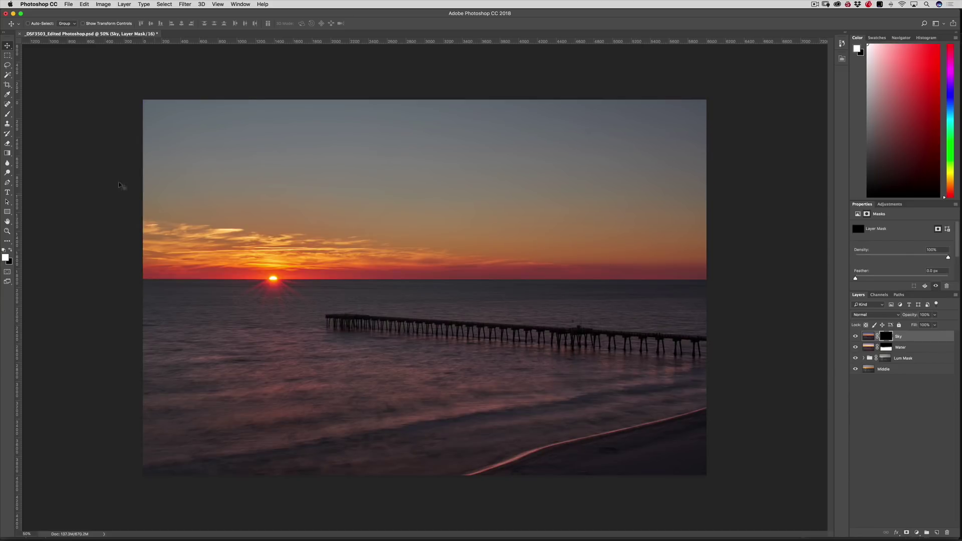
pyautogui.click(8, 153)
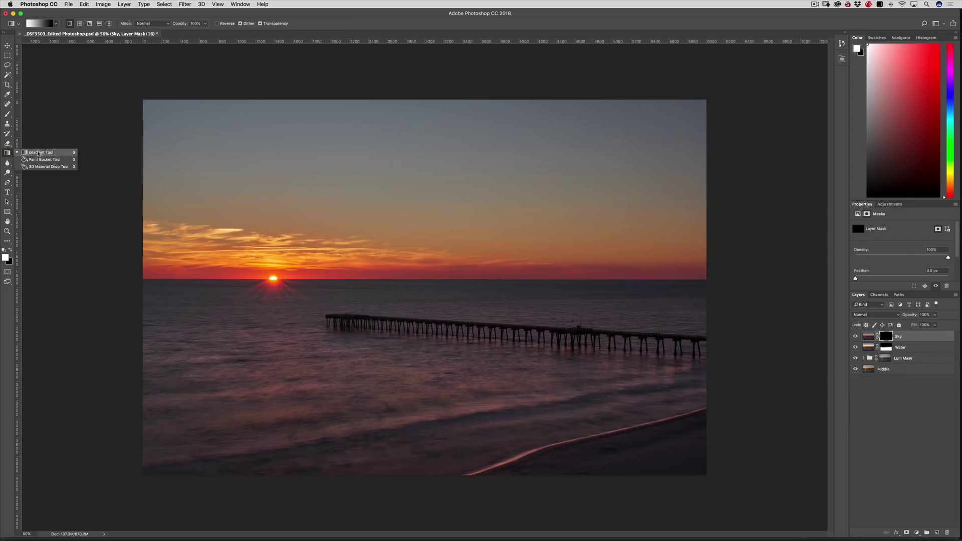
pyautogui.click(37, 152)
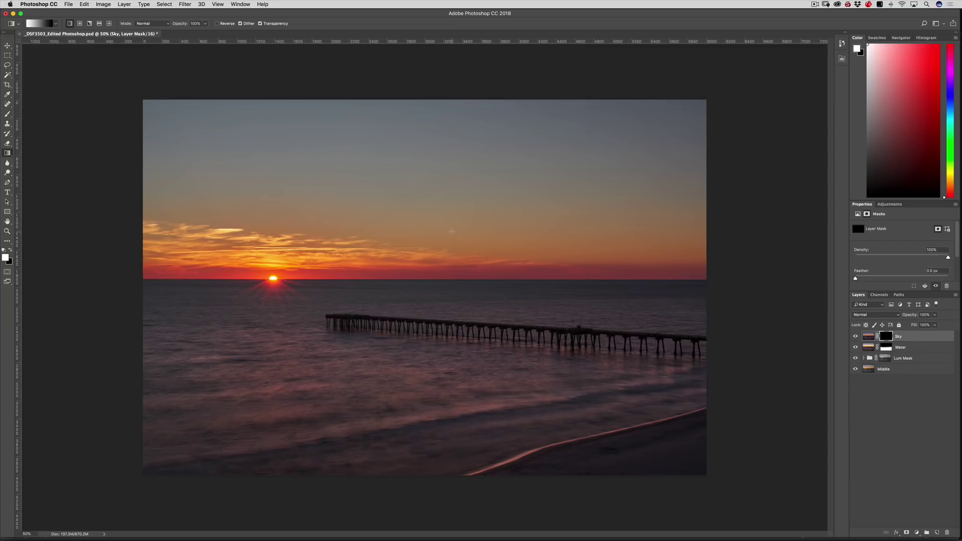
pyautogui.moveTo(452, 325); pyautogui.dragTo(453, 338)
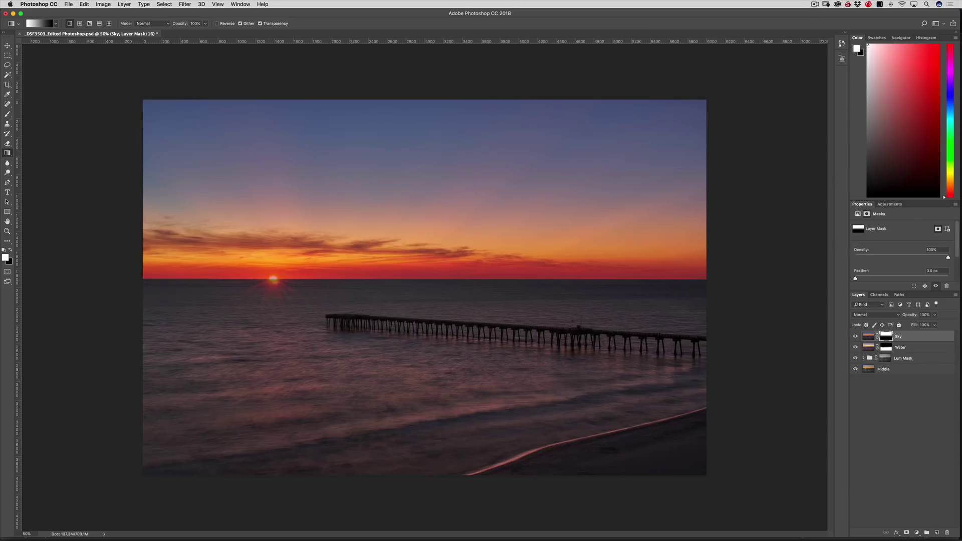
# Unlink the Sky layer's mask and transform the mask alone, raising its lower edge toward the horizon
pyautogui.click(868, 337)
pyautogui.click(884, 337)
pyautogui.click(876, 337)
pyautogui.press('super+t')
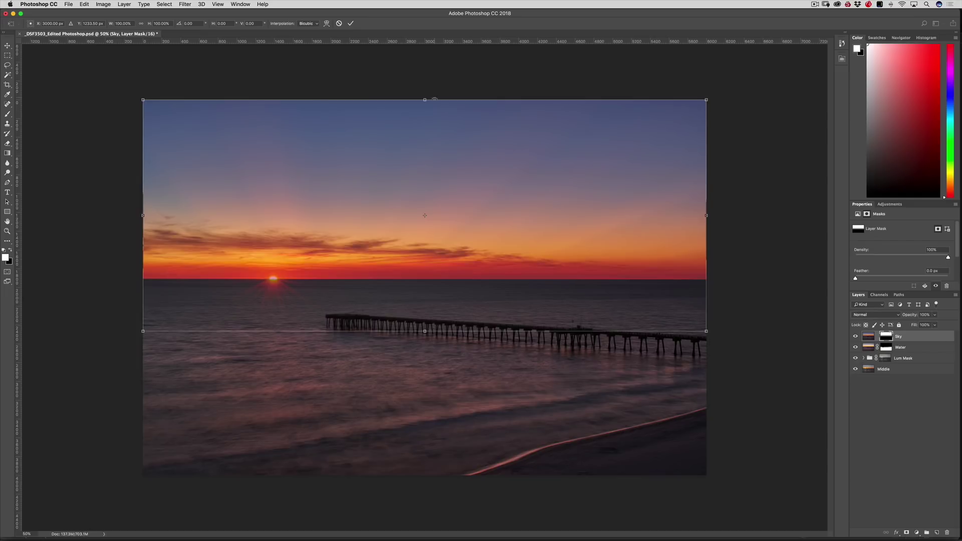
pyautogui.moveTo(426, 327); pyautogui.dragTo(413, 310)
pyautogui.press('Return')
# Paint black on the Sky mask around the sun with a large soft brush, lowering its opacity to 16%, to bring the sun back
pyautogui.press('g')
pyautogui.press('b')
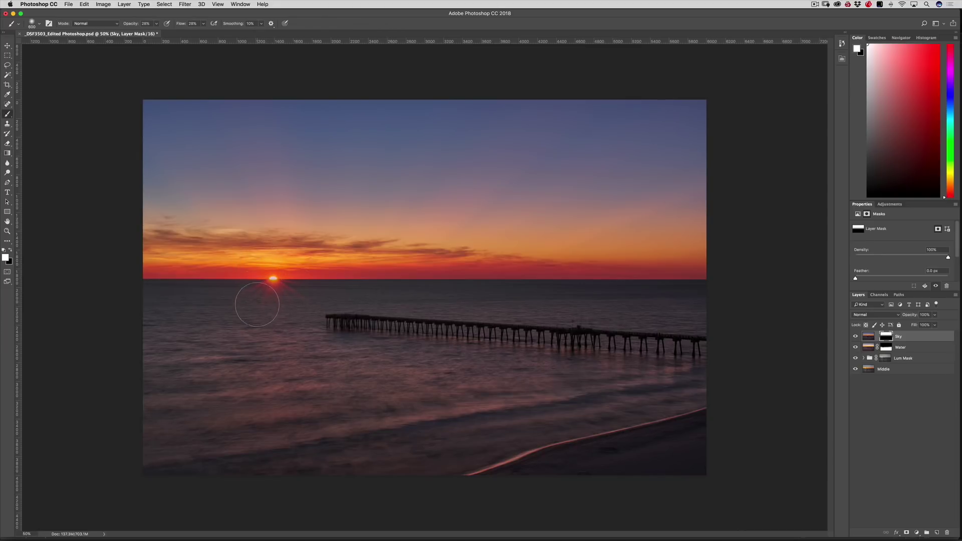
pyautogui.press('super+plus')
pyautogui.moveTo(279, 315); pyautogui.dragTo(343, 317)
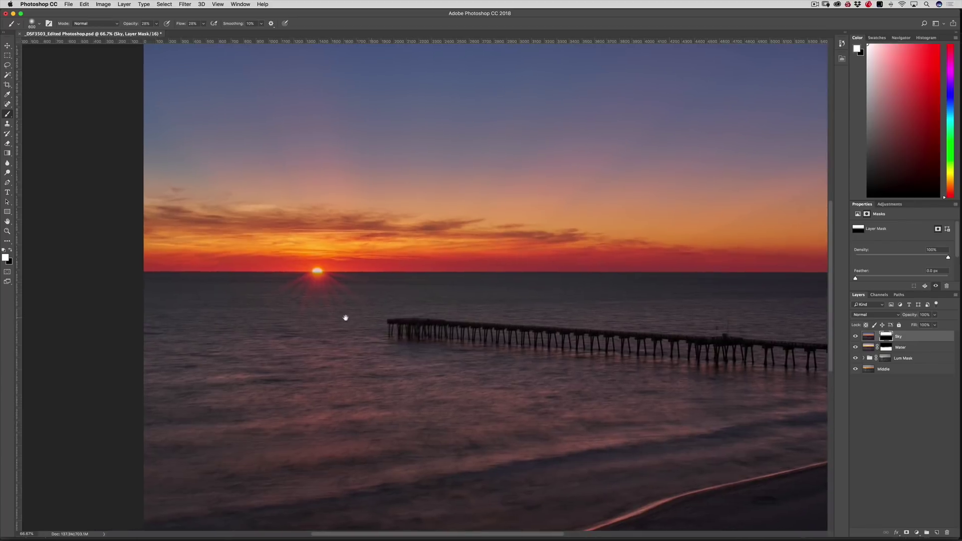
pyautogui.press('x')
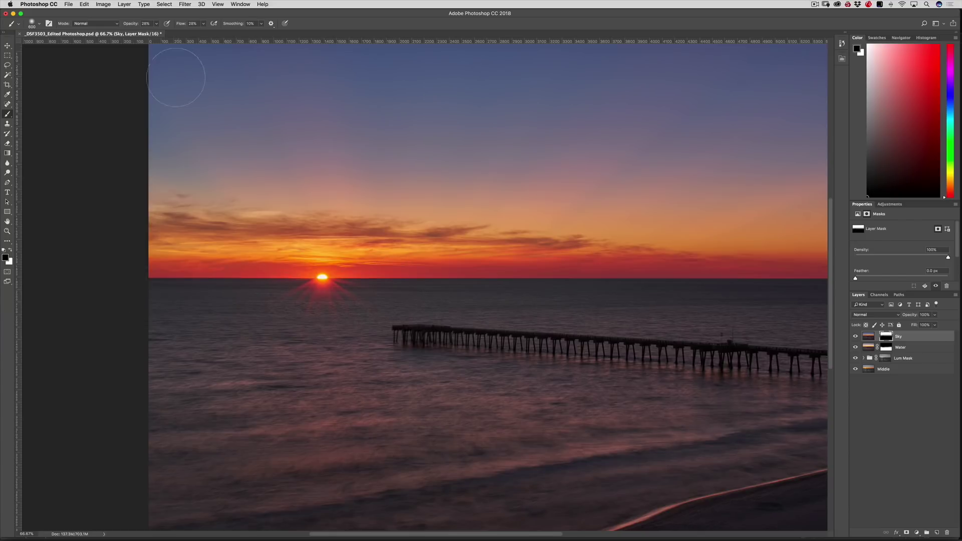
pyautogui.moveTo(131, 24); pyautogui.dragTo(128, 28)
pyautogui.press('super+minus')
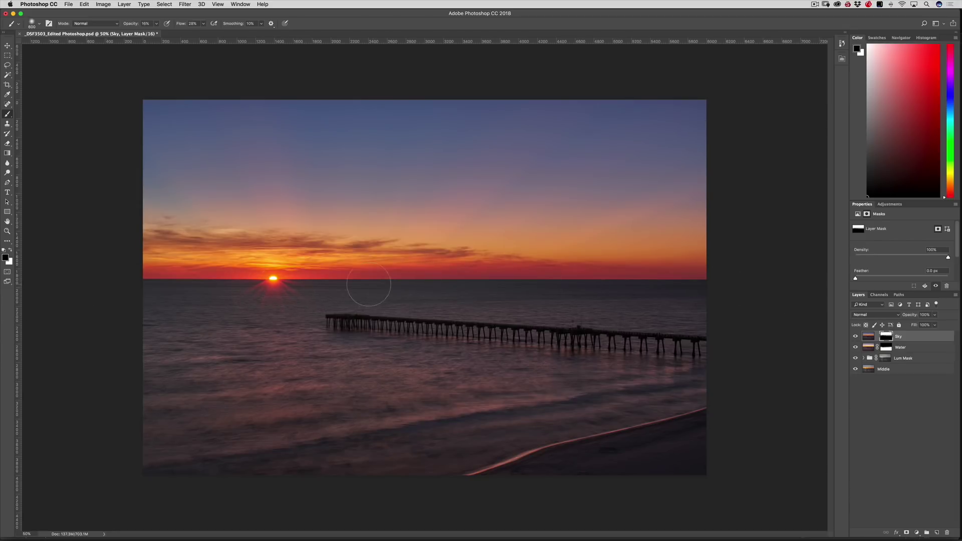
pyautogui.press('v')
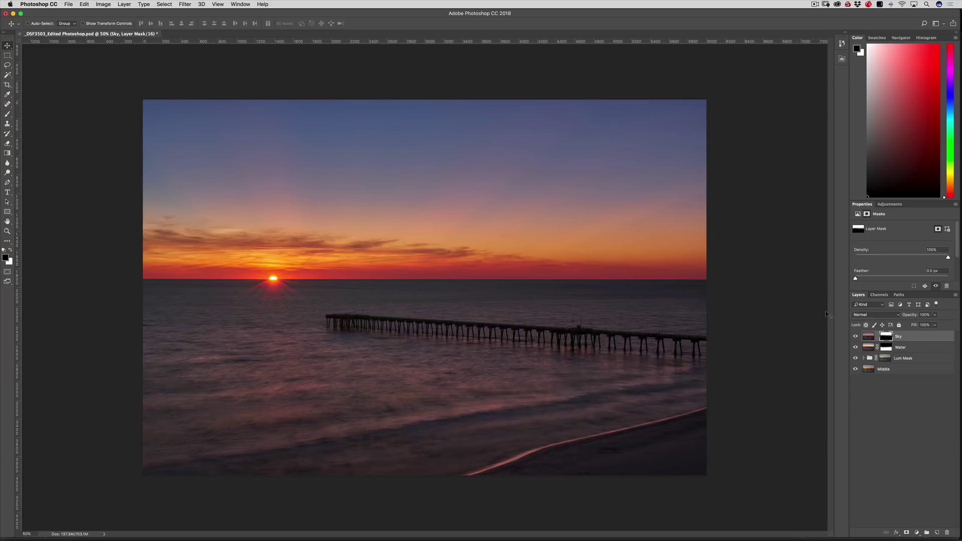
# Compare the image with and without the Sky layer, leaving the layer visible
pyautogui.click(855, 337)
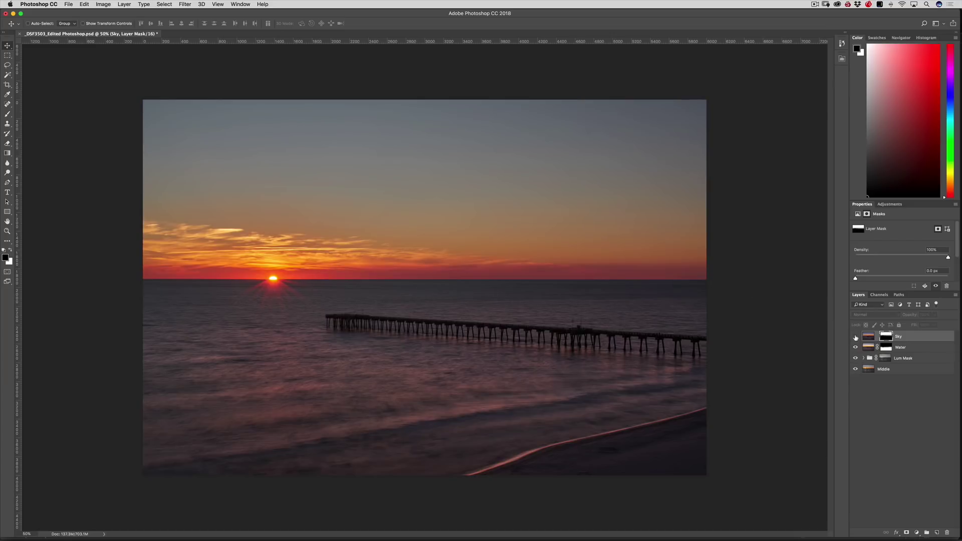
pyautogui.click(855, 337)
pyautogui.click(855, 337)
pyautogui.click(856, 336)
pyautogui.click(855, 336)
pyautogui.click(855, 337)
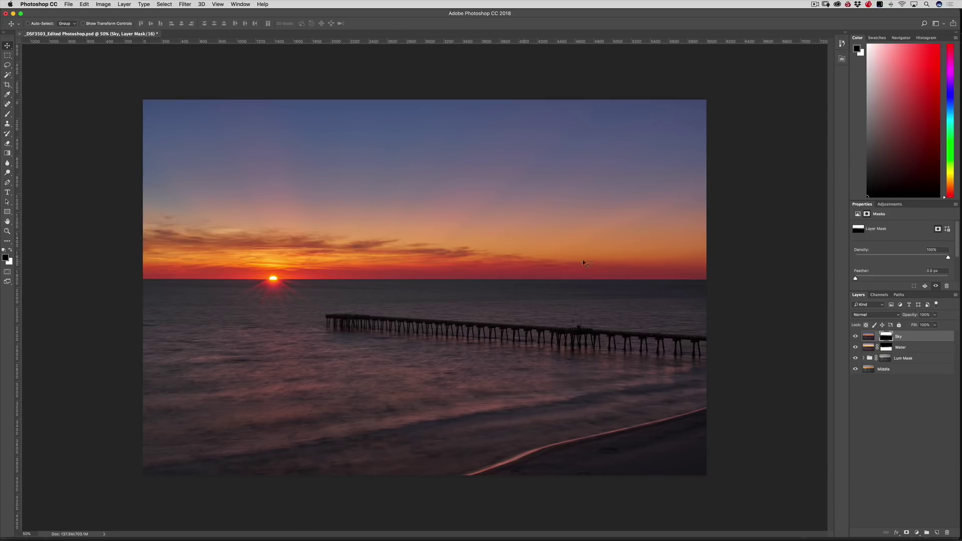
# Warm the Sky layer's image with the Camera Raw Filter by raising its temperature to about +11
pyautogui.click(868, 337)
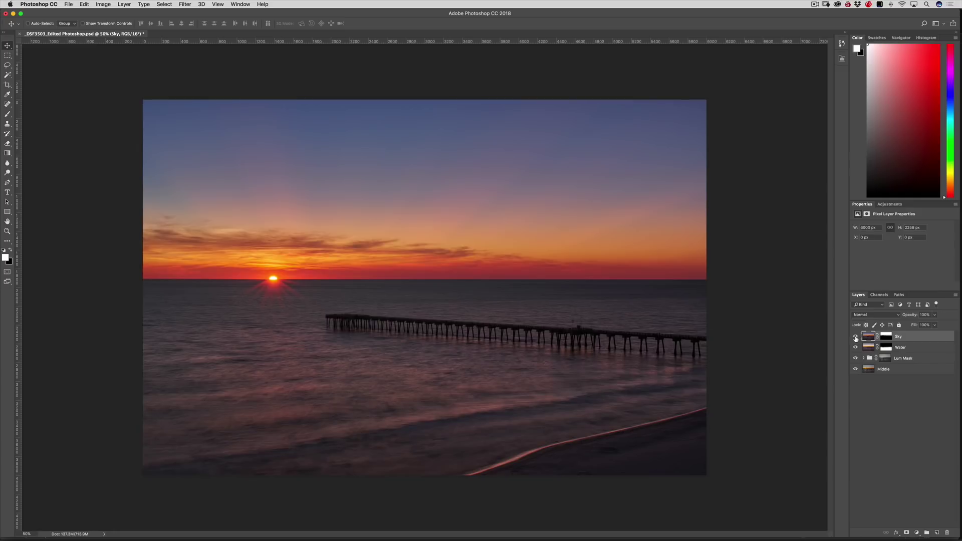
pyautogui.press('super+shift+a')
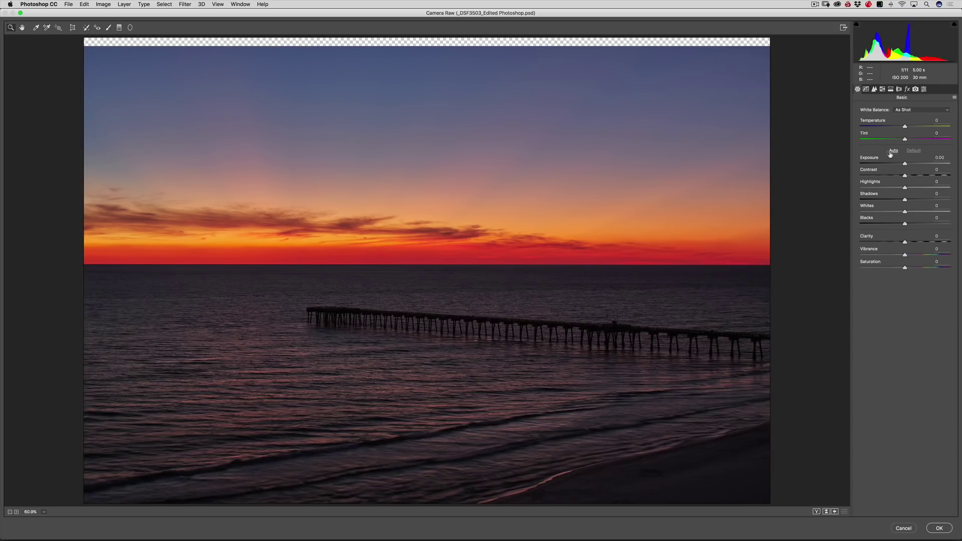
pyautogui.moveTo(904, 122); pyautogui.dragTo(908, 127)
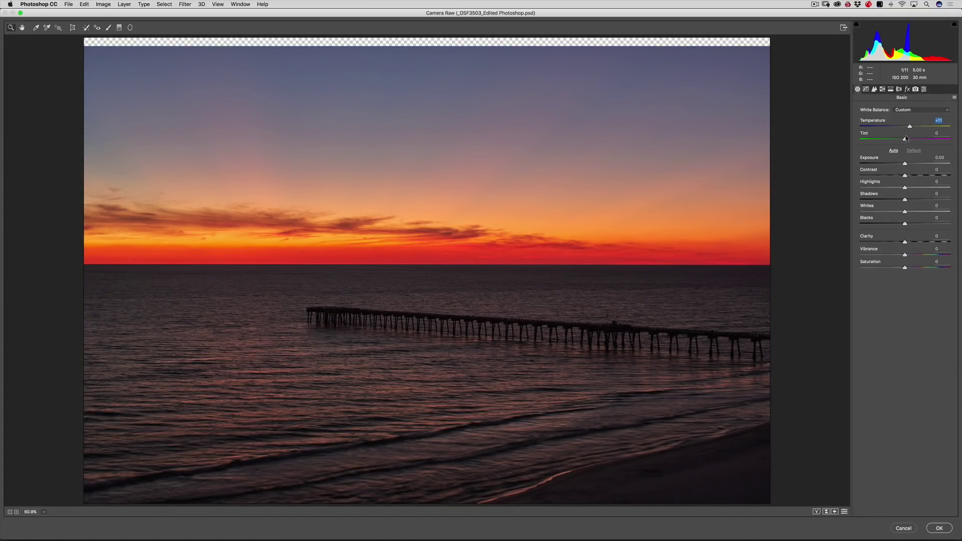
pyautogui.moveTo(910, 128); pyautogui.dragTo(911, 129)
pyautogui.click(940, 528)
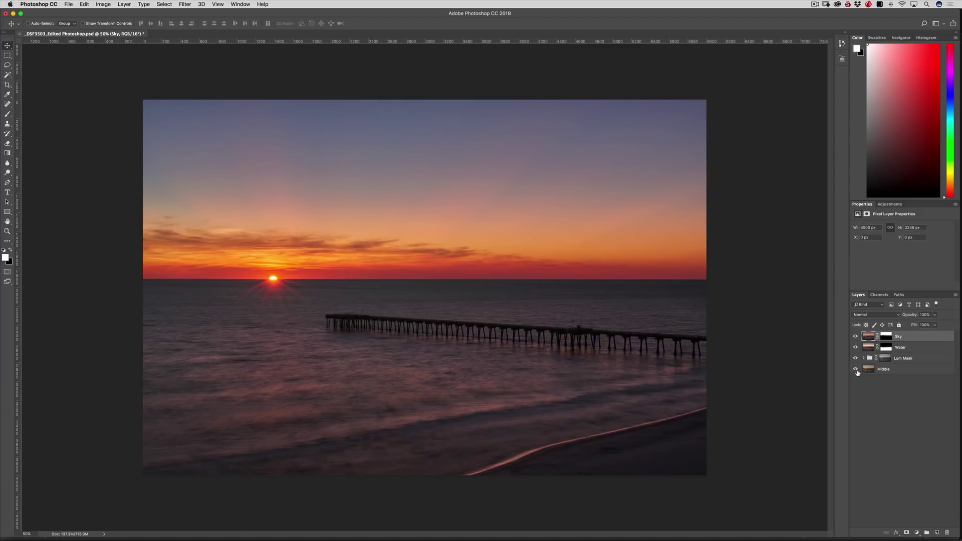
# Show only the Middle layer, and restore Lum Mask, Water and Sky one by one to review the blend
pyautogui.keyDown('alt'); pyautogui.click(855, 370); pyautogui.keyUp('alt')
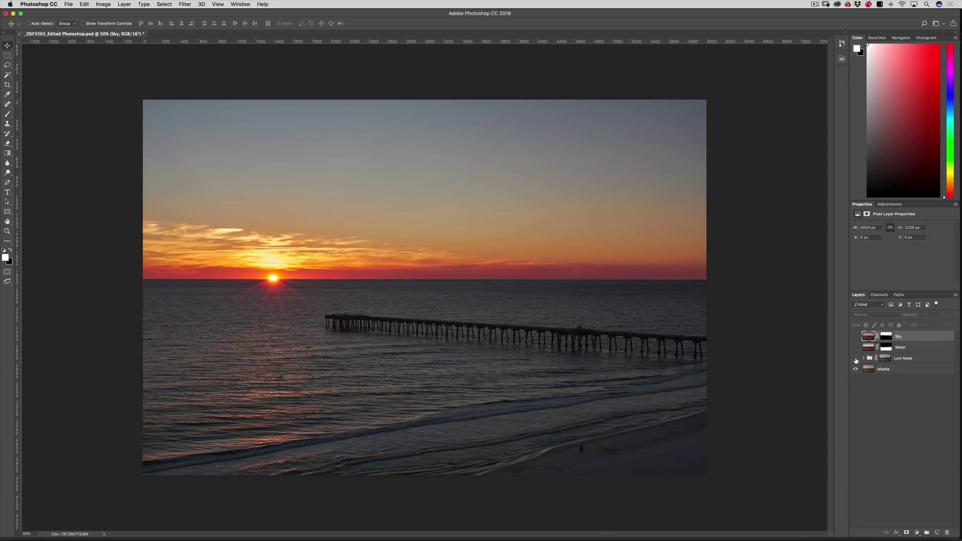
pyautogui.click(855, 359)
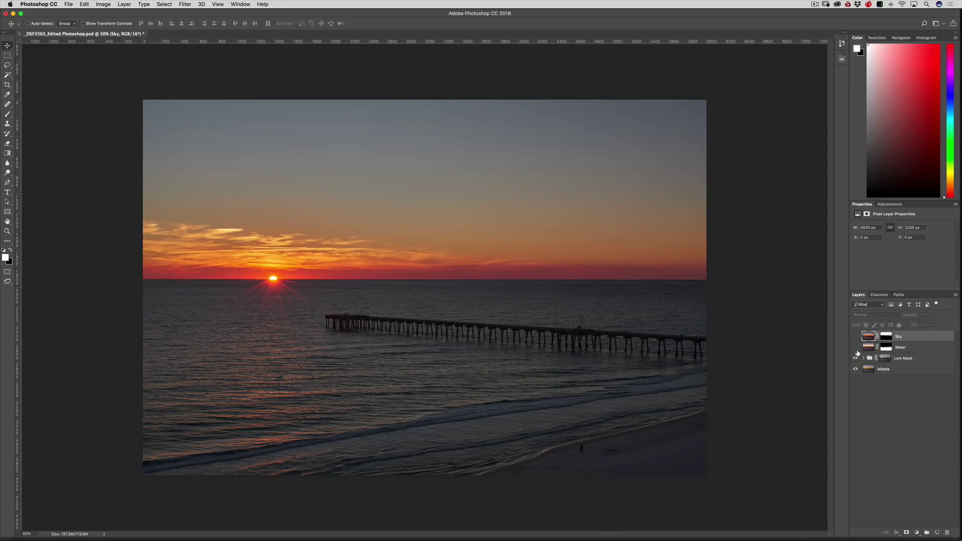
pyautogui.click(855, 347)
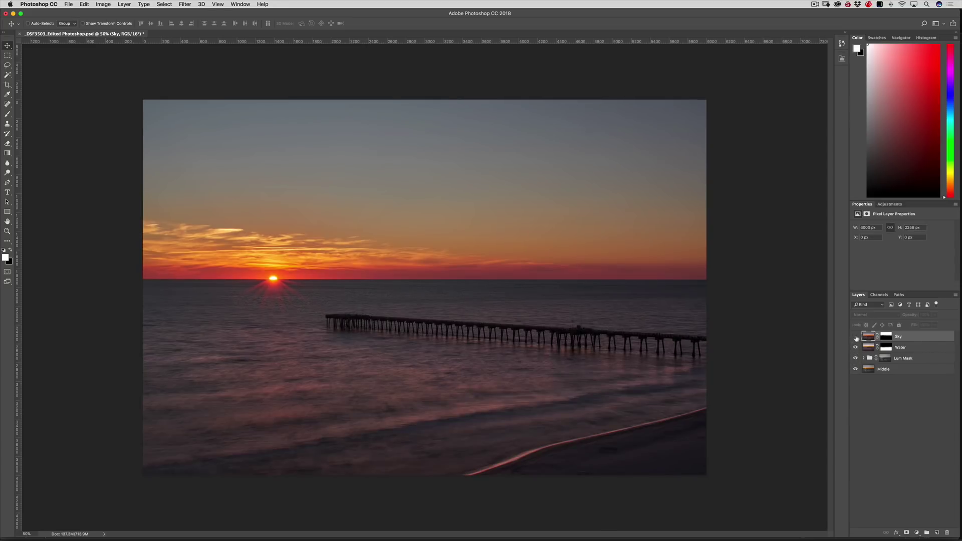
pyautogui.click(855, 336)
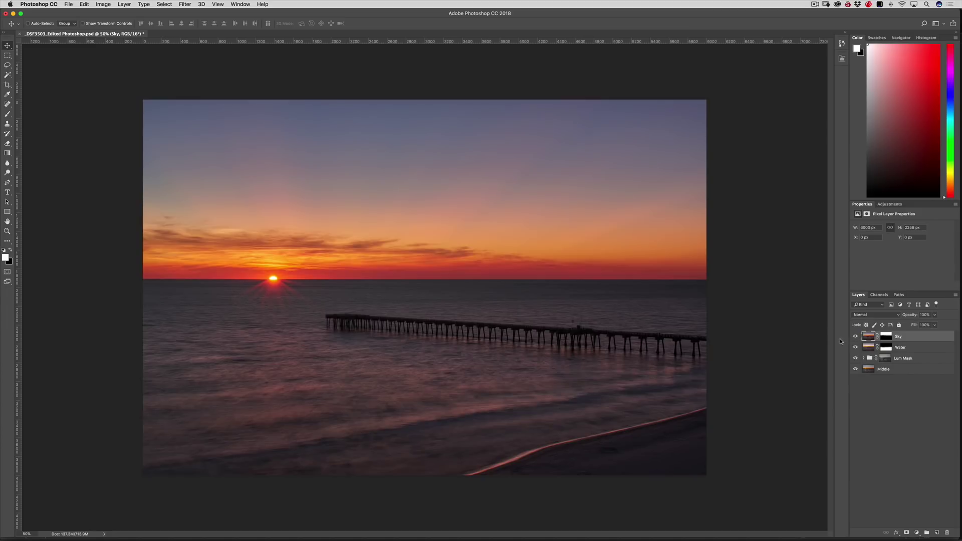
# Group all the layers as HDR Blend and stamp the visible image onto a new layer above the group
pyautogui.keyDown('shift'); pyautogui.click(893, 371); pyautogui.keyUp('shift')
pyautogui.press('super+g')
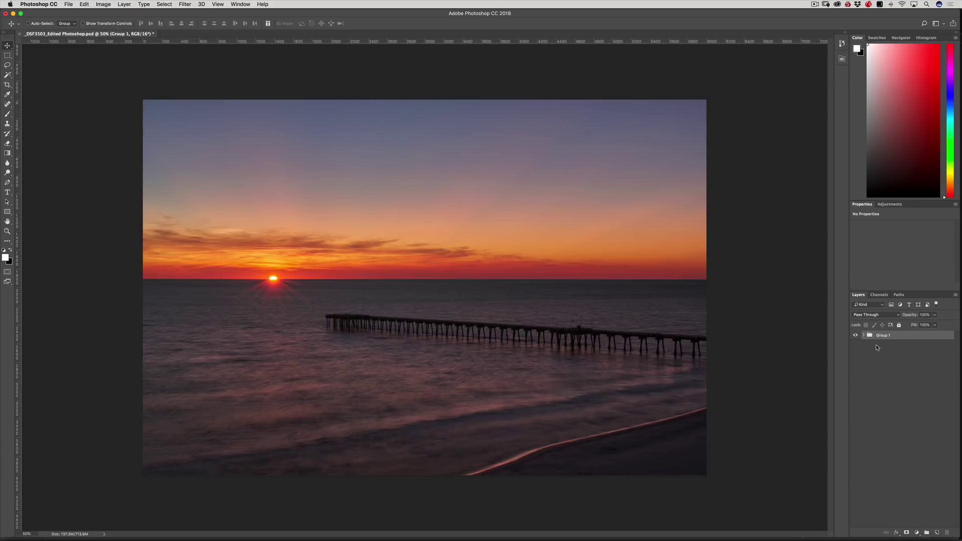
pyautogui.doubleClick(883, 336)
pyautogui.write('HDR Blend')
pyautogui.press('Return')
pyautogui.press('alt+shift+super+e')
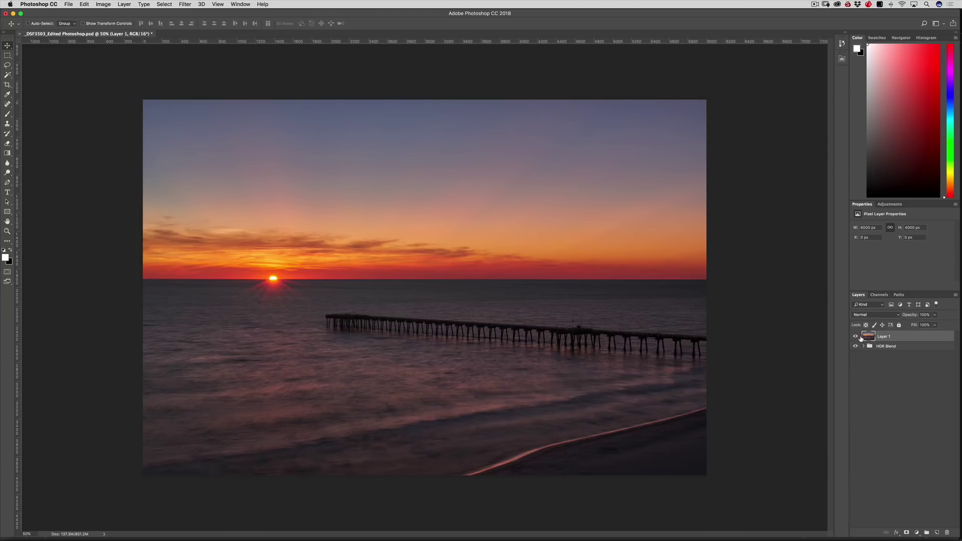
# Open the stamped Layer 1 in the Camera Raw Filter and raise Dehaze slightly
pyautogui.press('super+shift+a')
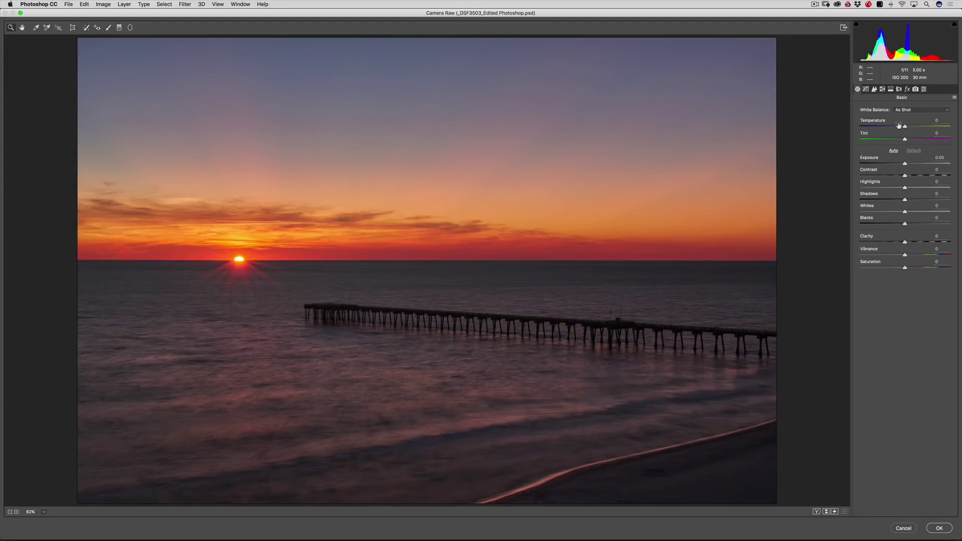
pyautogui.click(906, 90)
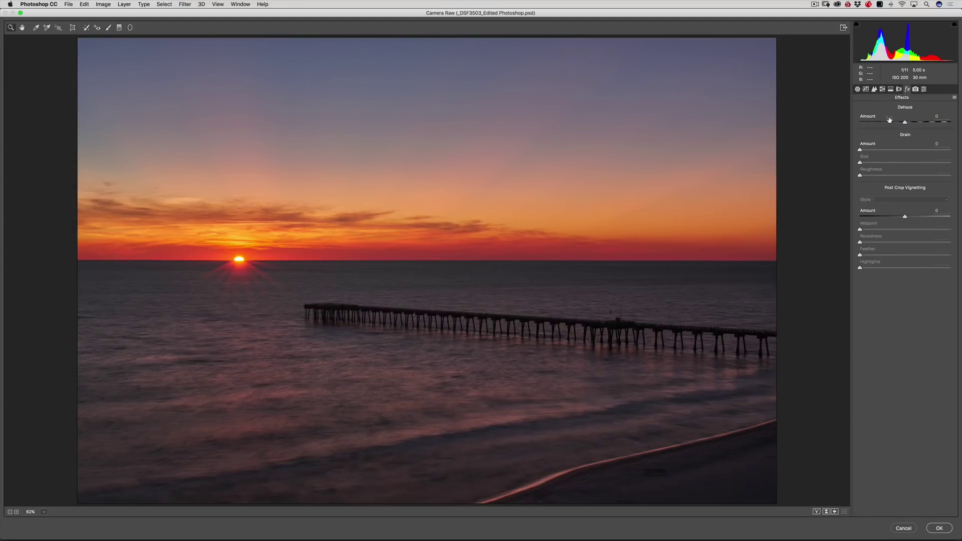
pyautogui.moveTo(905, 118); pyautogui.dragTo(913, 121)
pyautogui.click(891, 90)
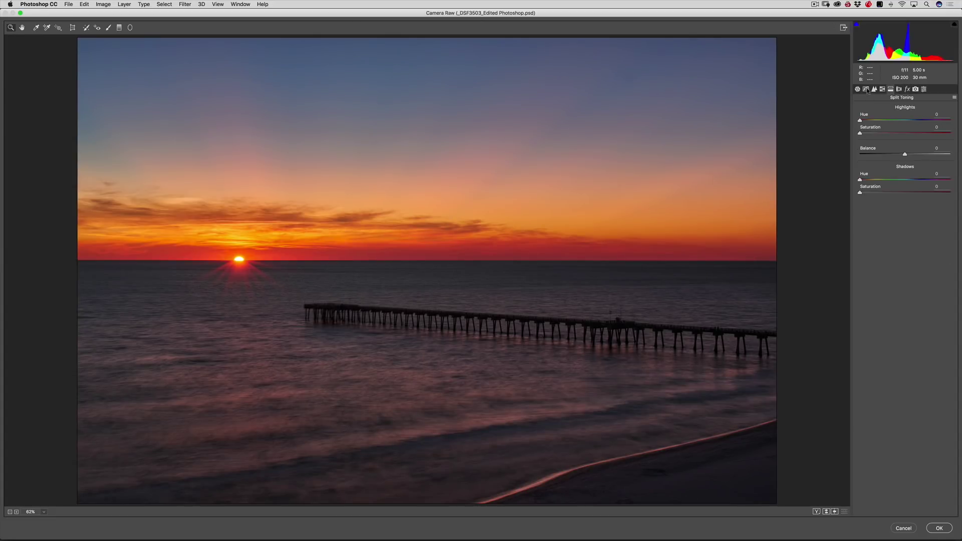
# Set Temperature to +2, Tint +5, Exposure +0.15, Highlights -48, Clarity about -18 and Vibrance about +3
pyautogui.click(857, 89)
pyautogui.moveTo(904, 125); pyautogui.dragTo(883, 189)
pyautogui.click(897, 242)
pyautogui.moveTo(905, 256); pyautogui.dragTo(904, 258)
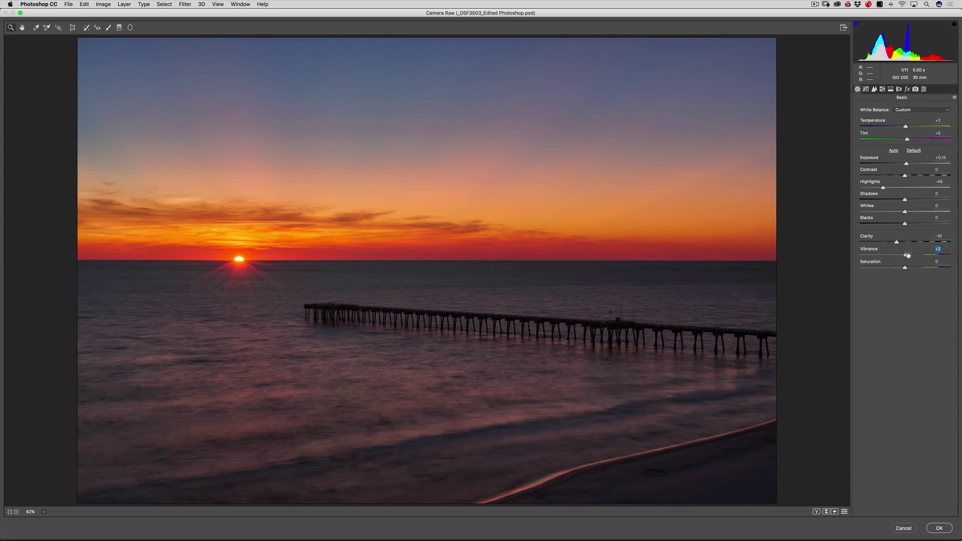
# Set Contrast to +7, Shadows to +4 and Whites to about +19, check the highlight clipping, fine-tune the tones and apply the filter
pyautogui.click(909, 178)
pyautogui.click(908, 201)
pyautogui.click(913, 212)
pyautogui.click(954, 25)
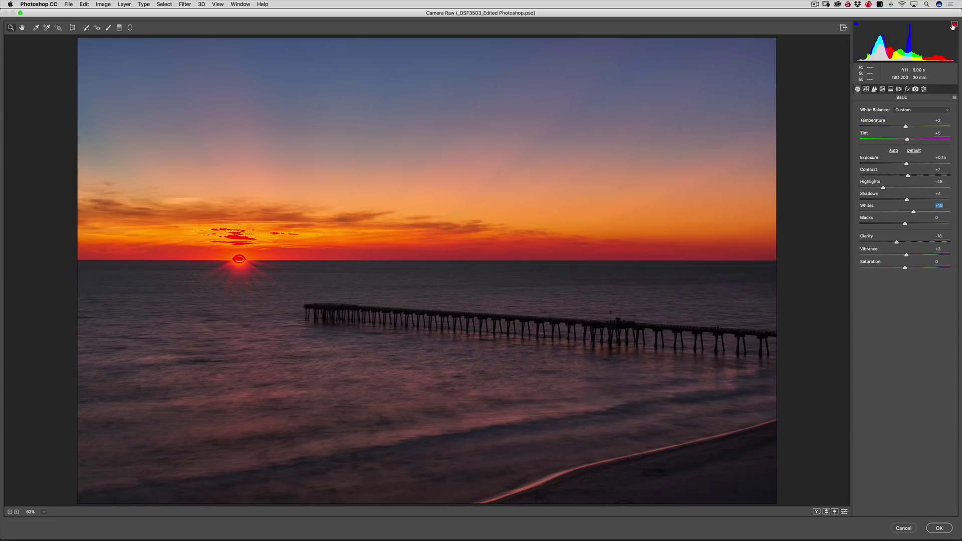
pyautogui.click(952, 26)
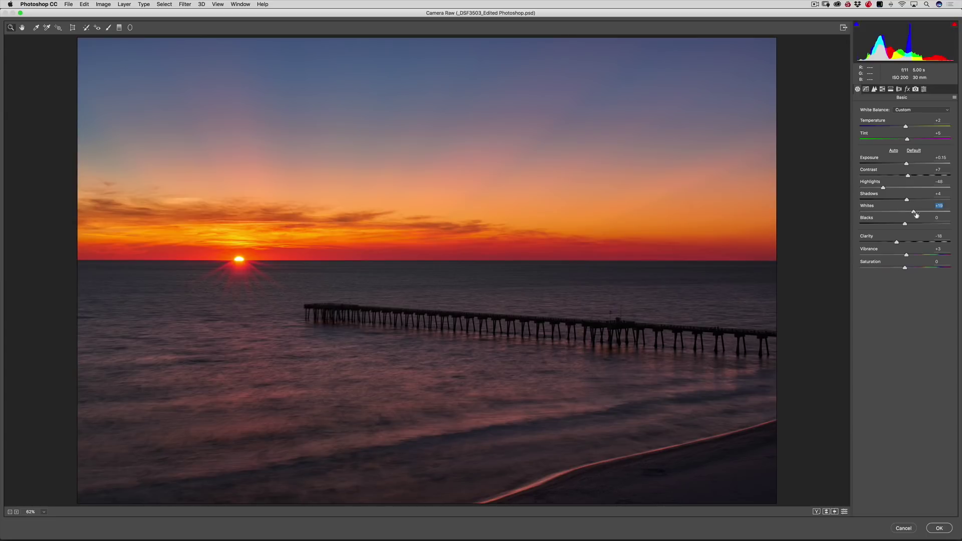
pyautogui.moveTo(914, 212); pyautogui.dragTo(907, 226)
pyautogui.click(939, 529)
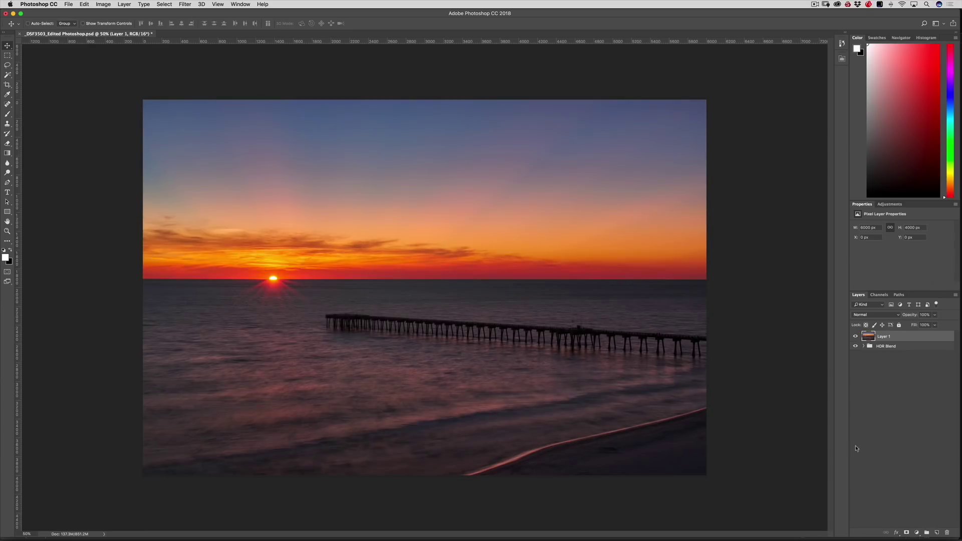
# Compare the image with and without the filtered Layer 1, leaving the layer visible
pyautogui.click(854, 337)
pyautogui.click(856, 338)
pyautogui.click(856, 338)
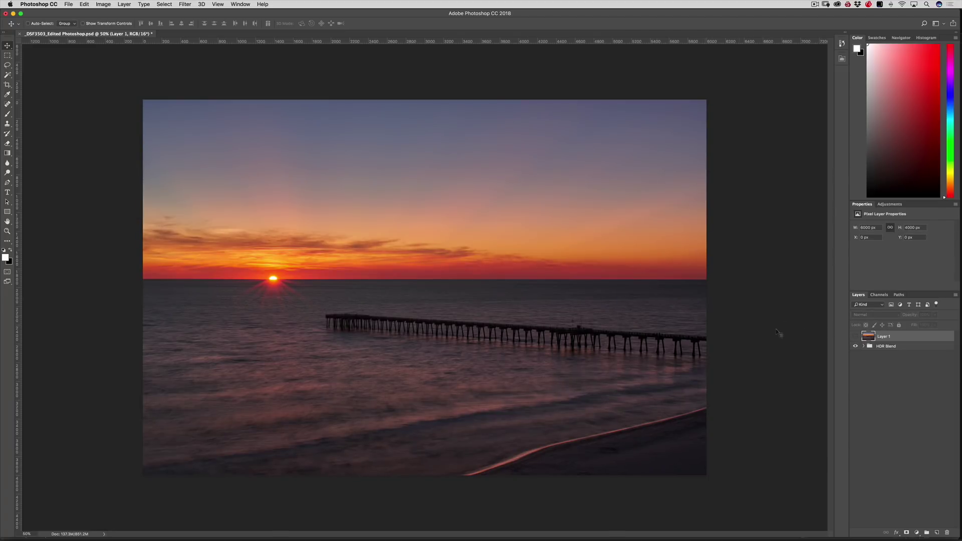
pyautogui.click(855, 337)
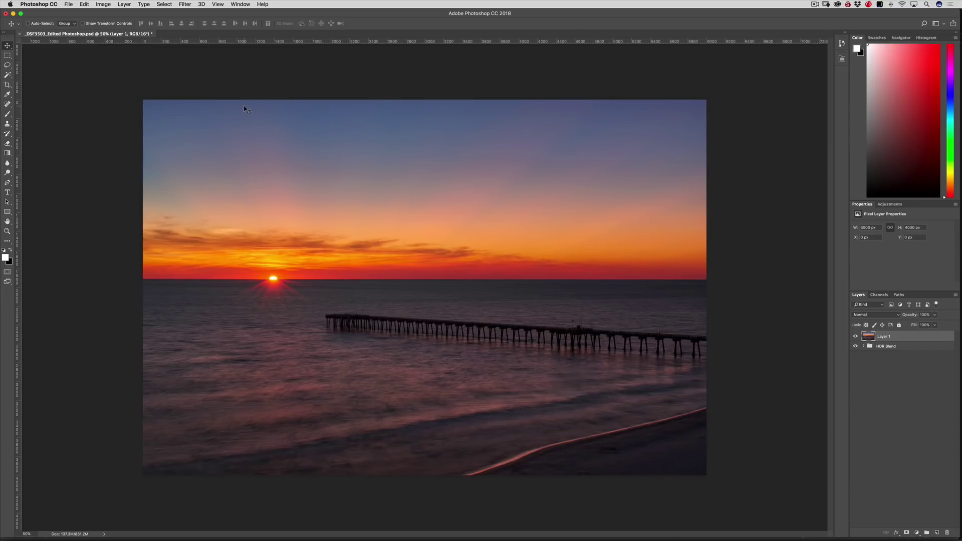
pyautogui.click(185, 4)
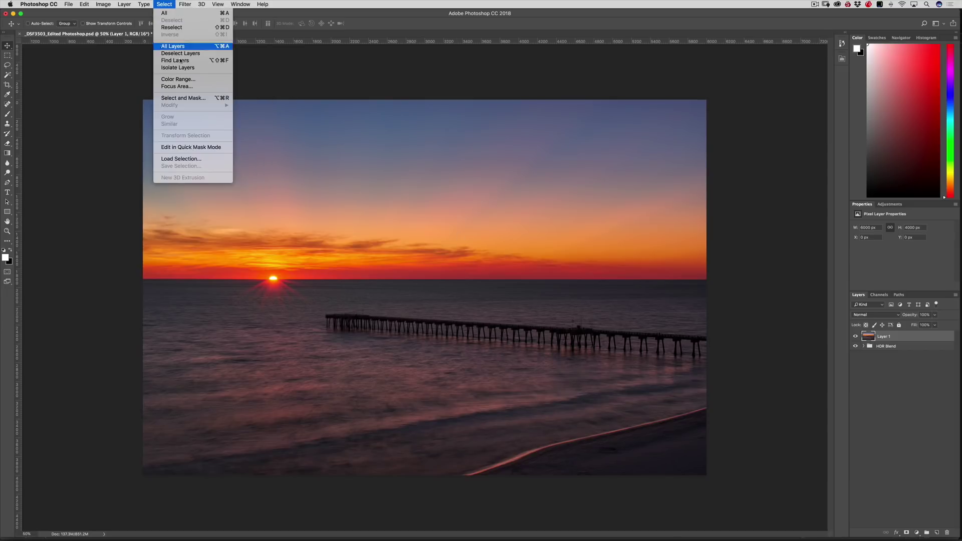
pyautogui.moveTo(224, 172)
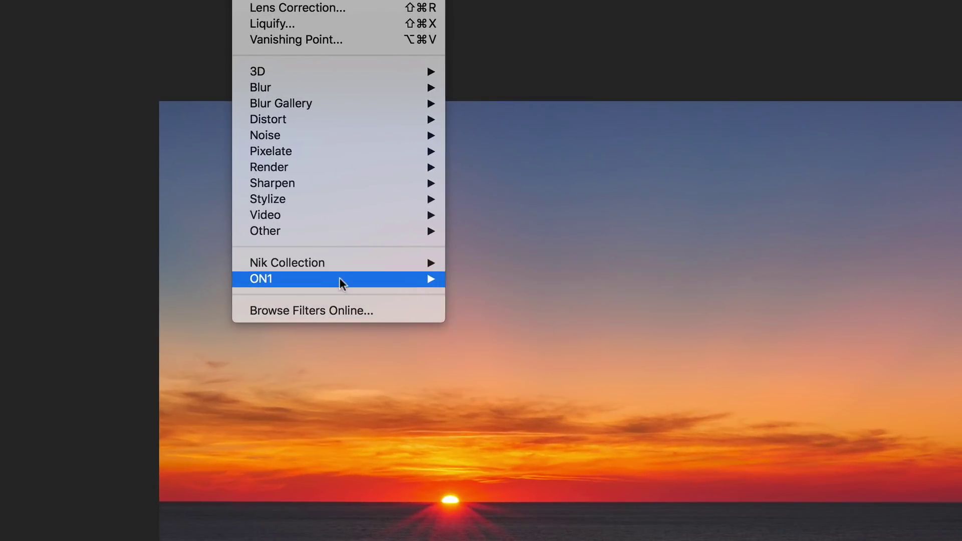
pyautogui.moveTo(333, 287)
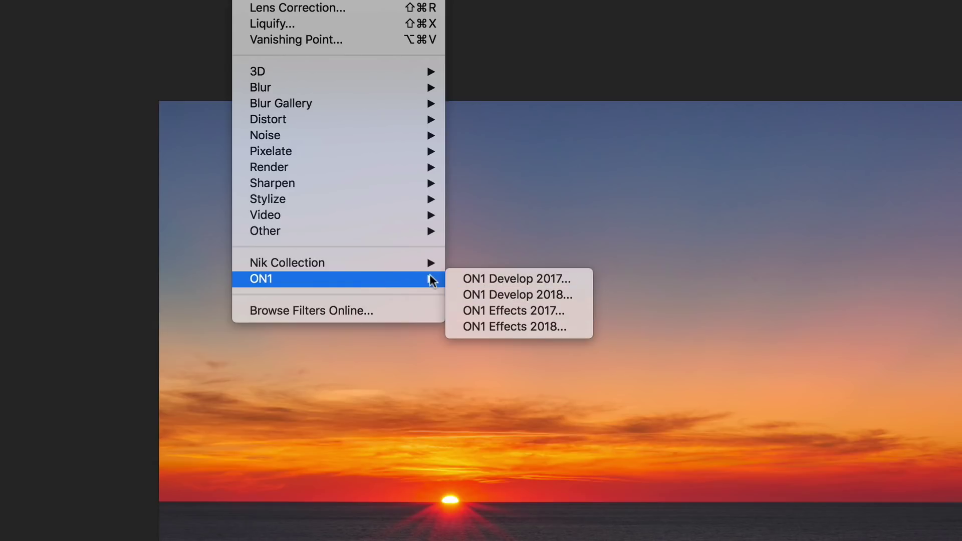
pyautogui.moveTo(386, 267)
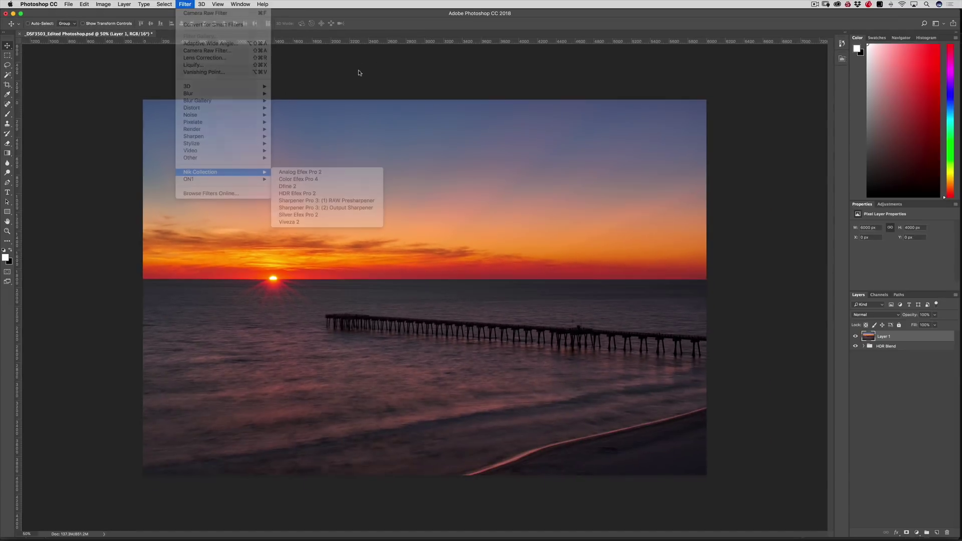
pyautogui.click(660, 122)
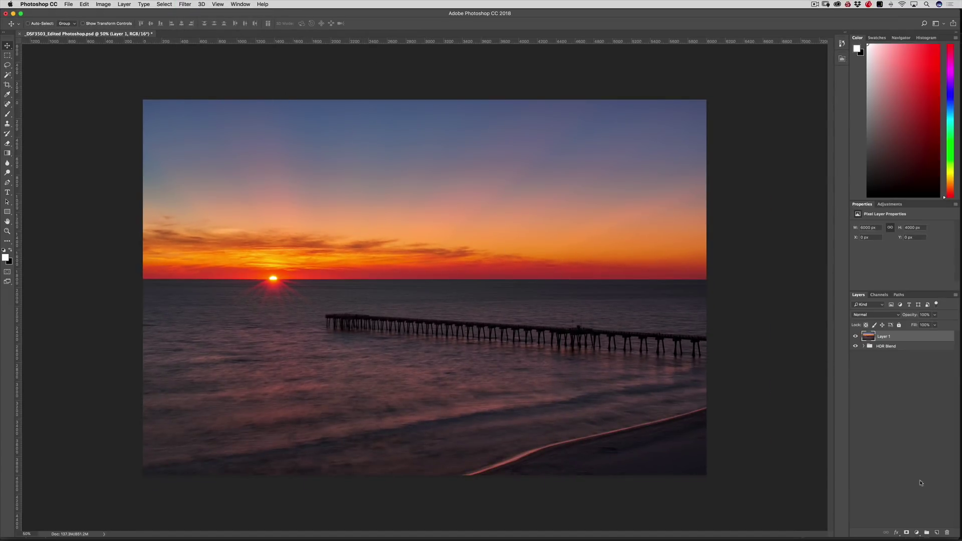
# Create a new layer named D&B in Overlay mode, filled with the Overlay-neutral 50% gray
pyautogui.keyDown('alt'); pyautogui.click(937, 533); pyautogui.keyUp('alt')
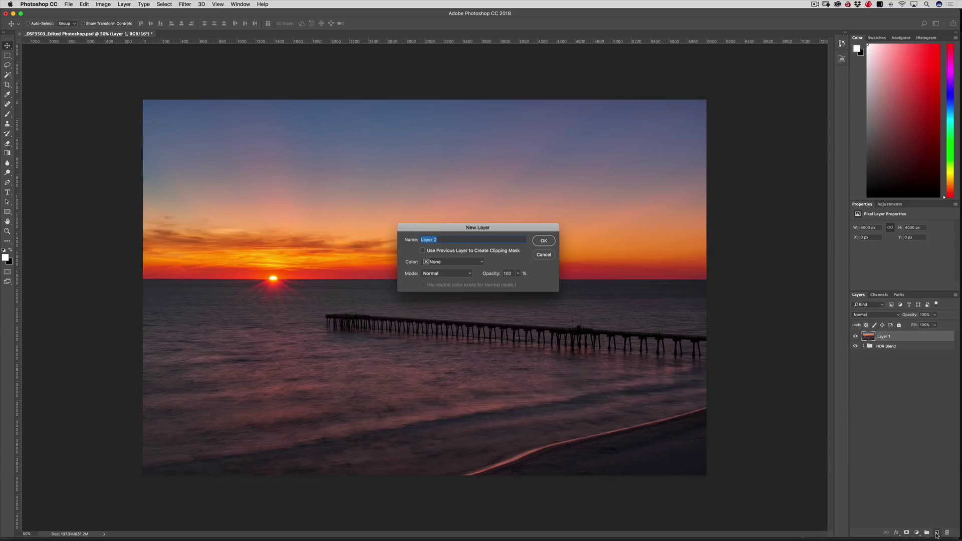
pyautogui.write('D')
pyautogui.click(441, 273)
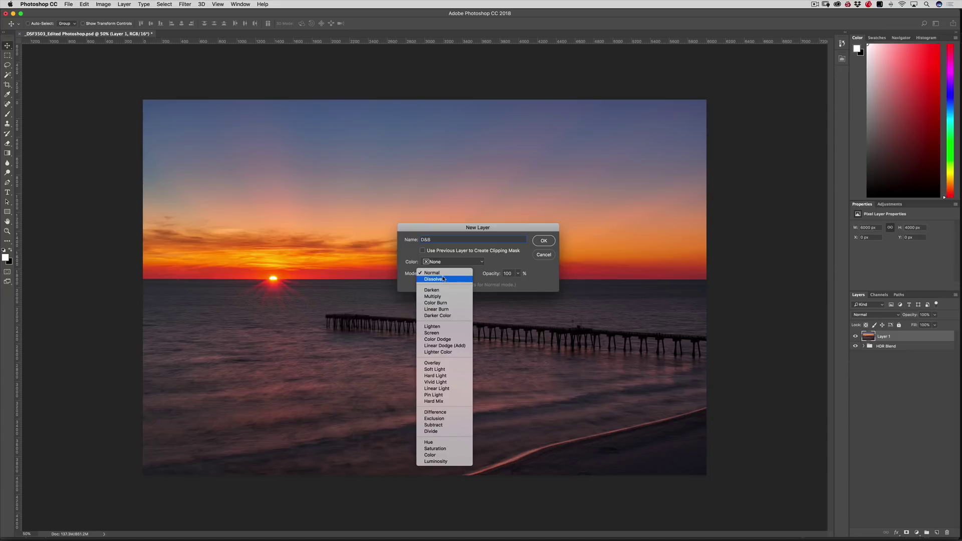
pyautogui.click(433, 363)
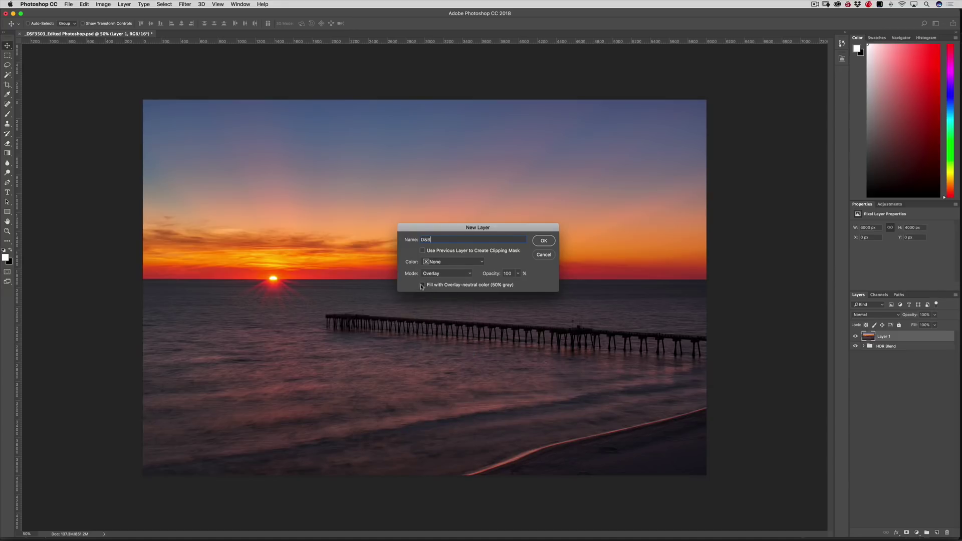
pyautogui.click(543, 240)
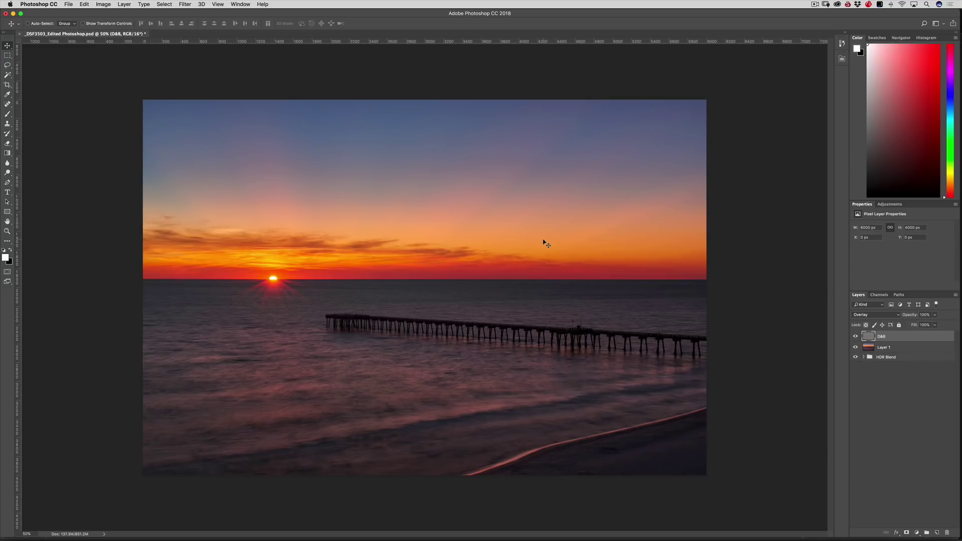
# Dodge the sun's reflection on the water on the D&B layer with a large, soft white brush at low opacity
pyautogui.press('b')
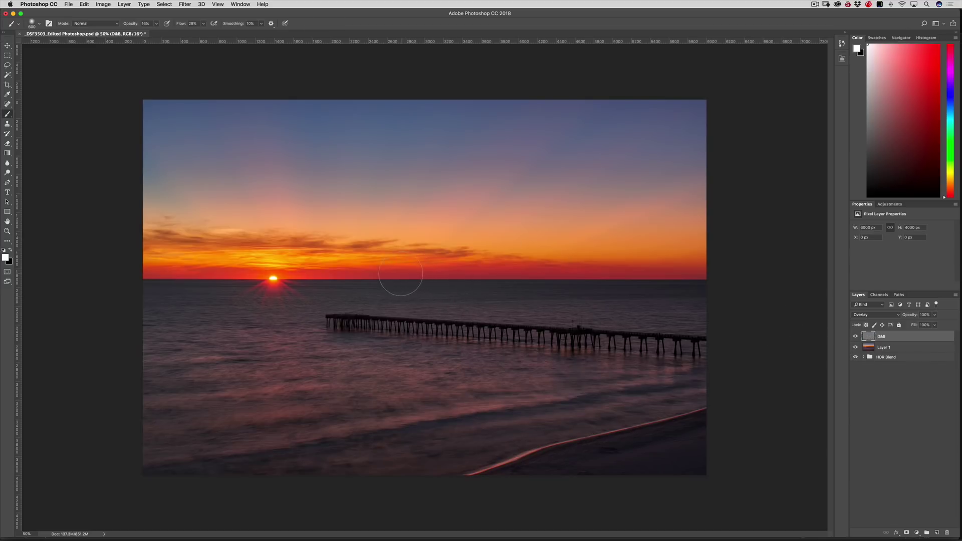
pyautogui.press('[')
pyautogui.press('[')
pyautogui.press('[')
pyautogui.press(']')
pyautogui.press(']')
pyautogui.press(']')
pyautogui.moveTo(320, 405)
pyautogui.mouseDown()
pyautogui.moveTo(280, 344)
pyautogui.moveTo(297, 413)
pyautogui.moveTo(274, 330)
pyautogui.moveTo(267, 377)
pyautogui.moveTo(259, 347)
pyautogui.moveTo(261, 391)
pyautogui.moveTo(380, 376)
pyautogui.moveTo(305, 408)
pyautogui.moveTo(462, 401)
pyautogui.moveTo(437, 414)
pyautogui.moveTo(348, 421)
pyautogui.moveTo(390, 401)
pyautogui.mouseUp()
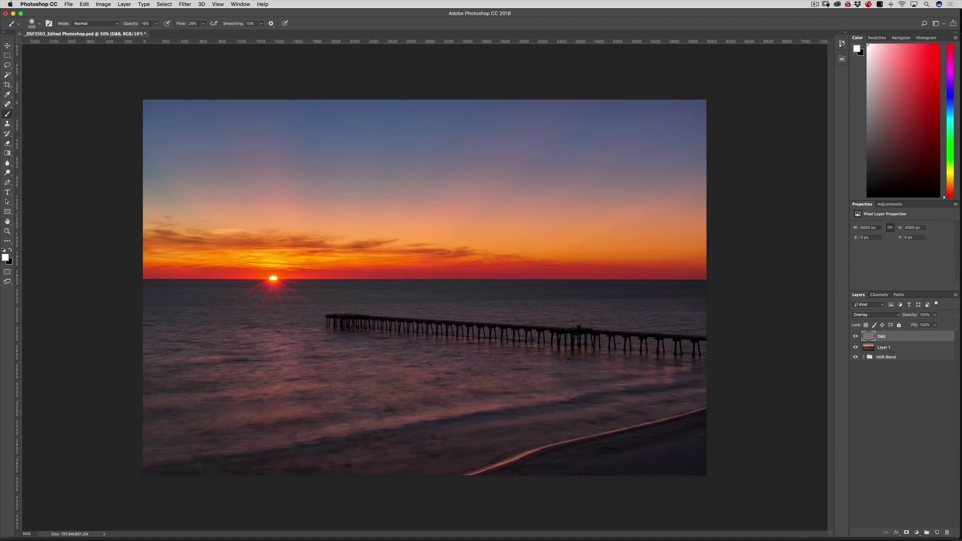
# Brighten the wave highlights between the pier and the shore with a size 300 white brush, and enlarge the brush to 900
pyautogui.press('[')
pyautogui.press('[')
pyautogui.press('[')
pyautogui.moveTo(618, 381)
pyautogui.mouseDown()
pyautogui.moveTo(680, 383)
pyautogui.moveTo(582, 411)
pyautogui.moveTo(528, 402)
pyautogui.mouseUp()
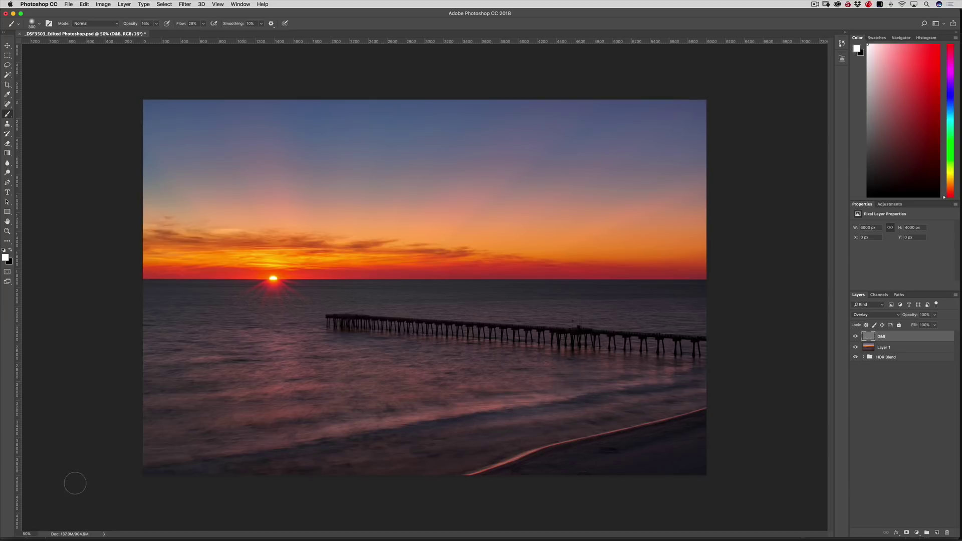
pyautogui.press(']')
pyautogui.press(']')
pyautogui.press(']')
pyautogui.press(']')
pyautogui.press(']')
pyautogui.press(']')
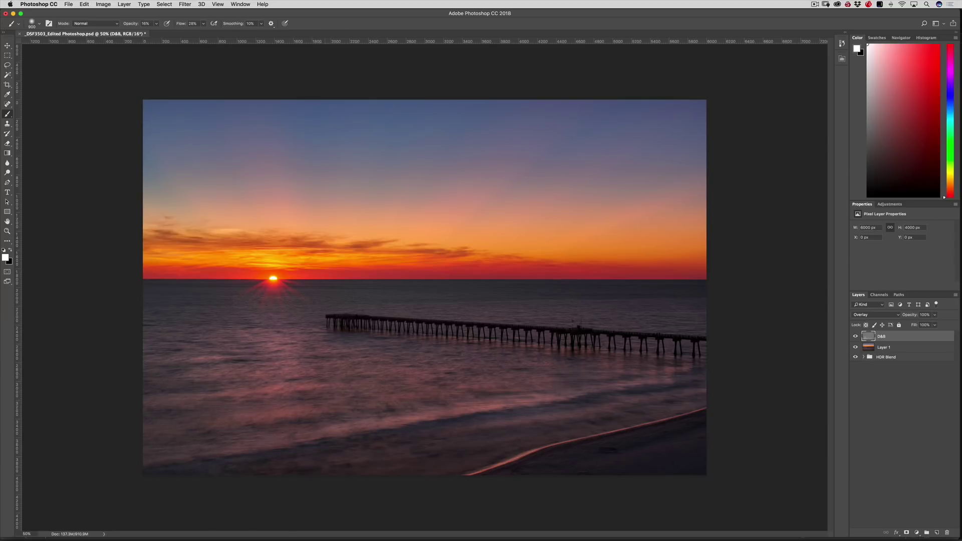
# Brighten the shoreline edge with a small white brush and the beach sand with a brush of about size 900
pyautogui.press('[')
pyautogui.press('[')
pyautogui.press('[')
pyautogui.press('[')
pyautogui.press('[')
pyautogui.press('[')
pyautogui.press('[')
pyautogui.press('[')
pyautogui.press('[')
pyautogui.moveTo(521, 458); pyautogui.dragTo(557, 445)
pyautogui.press(']')
pyautogui.press(']')
pyautogui.press(']')
pyautogui.press(']')
pyautogui.press(']')
pyautogui.press(']')
pyautogui.press(']')
pyautogui.press(']')
pyautogui.press(']')
pyautogui.press(']')
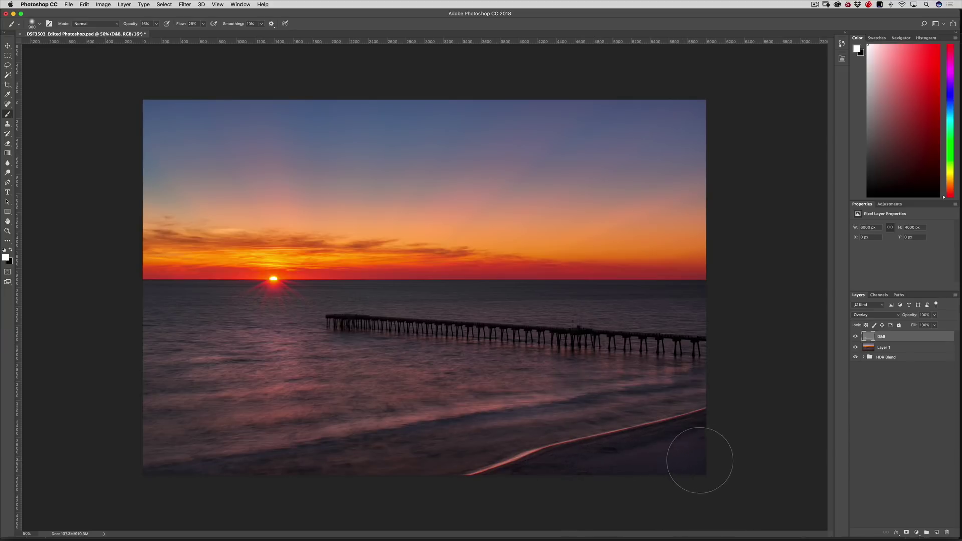
# Burn the dark ripples in the water below the sun with a black brush at size 150
pyautogui.press('x')
pyautogui.press('[')
pyautogui.press('[')
pyautogui.press('[')
pyautogui.press('[')
pyautogui.press('[')
pyautogui.press('super+0')
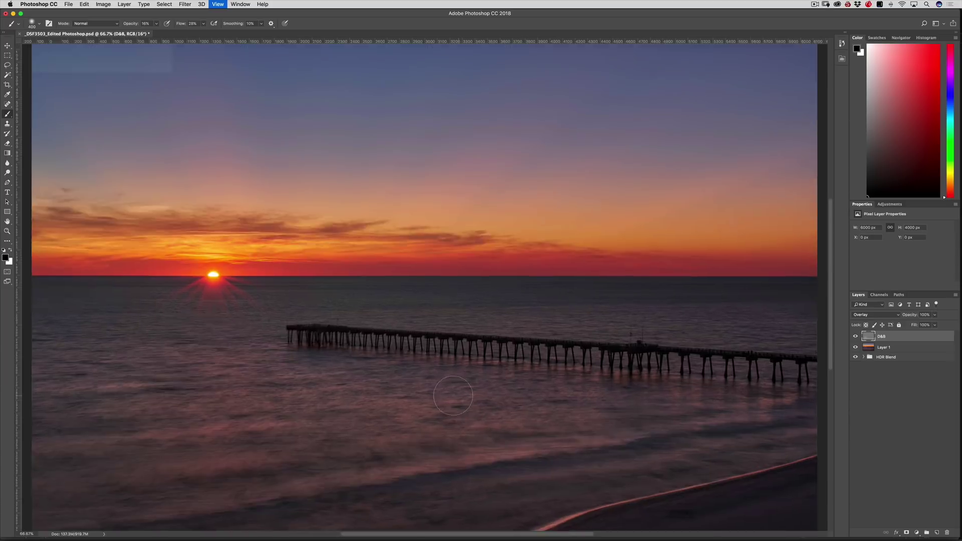
pyautogui.scroll(3, 460, 411)
pyautogui.press('[')
pyautogui.press('[')
pyautogui.press('[')
pyautogui.press('[')
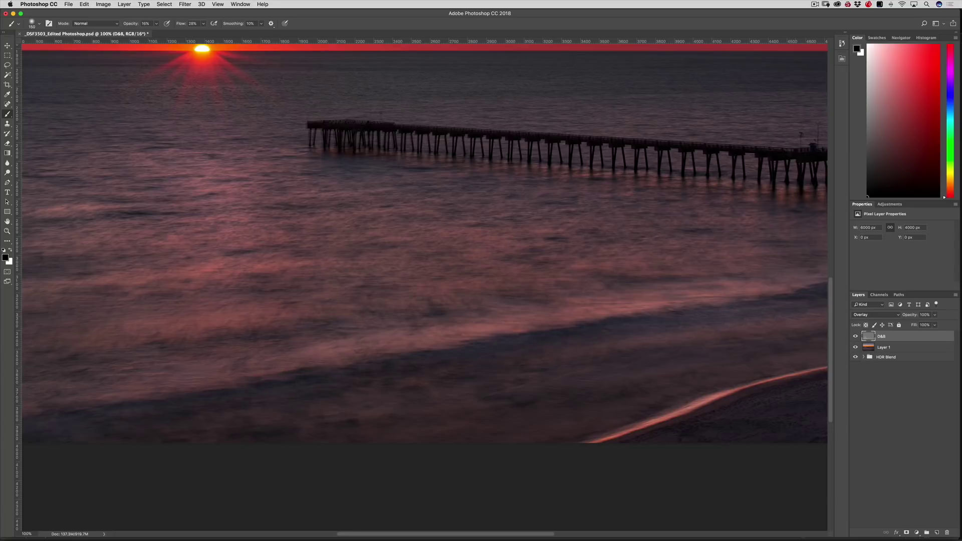
pyautogui.moveTo(696, 335); pyautogui.dragTo(507, 365)
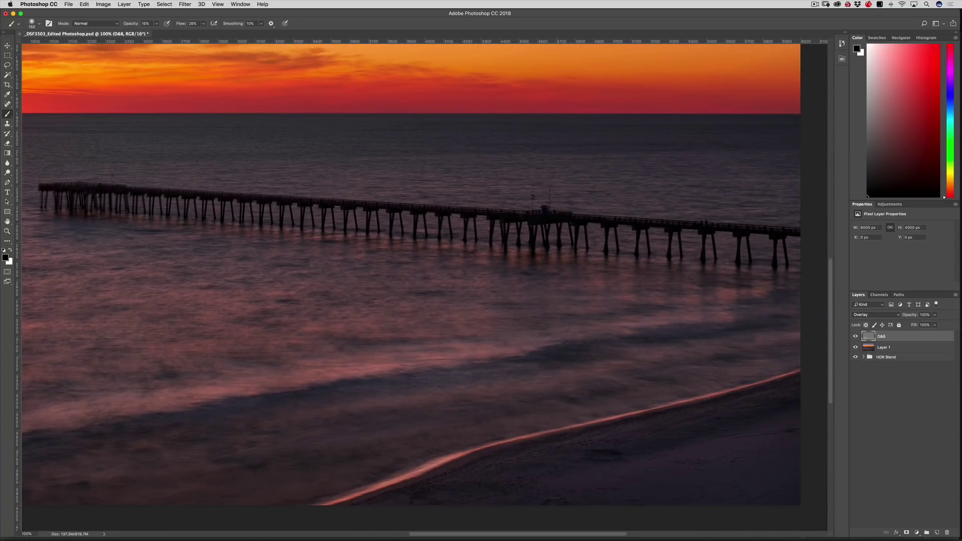
pyautogui.moveTo(571, 369); pyautogui.dragTo(413, 400)
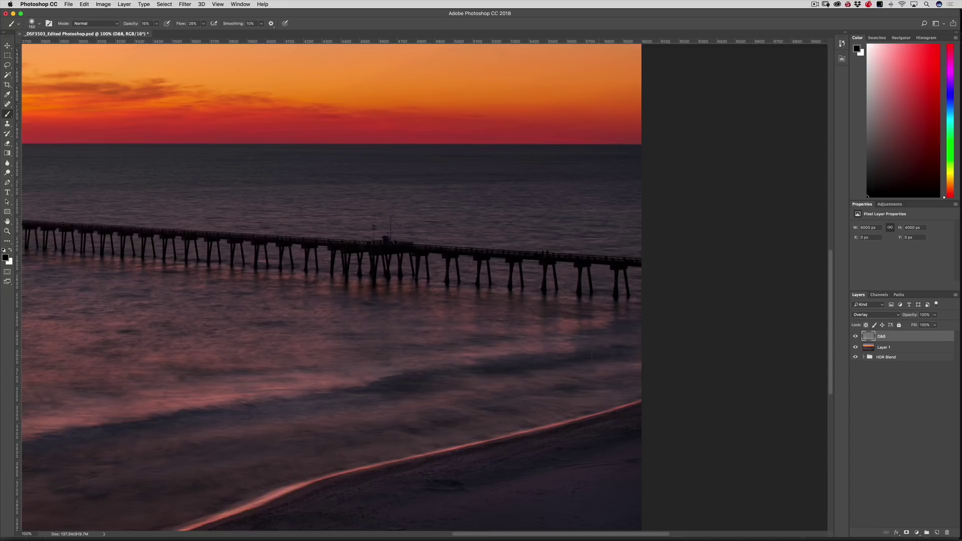
pyautogui.hscroll(-15, 468, 397)
pyautogui.scroll(-5, 468, 398)
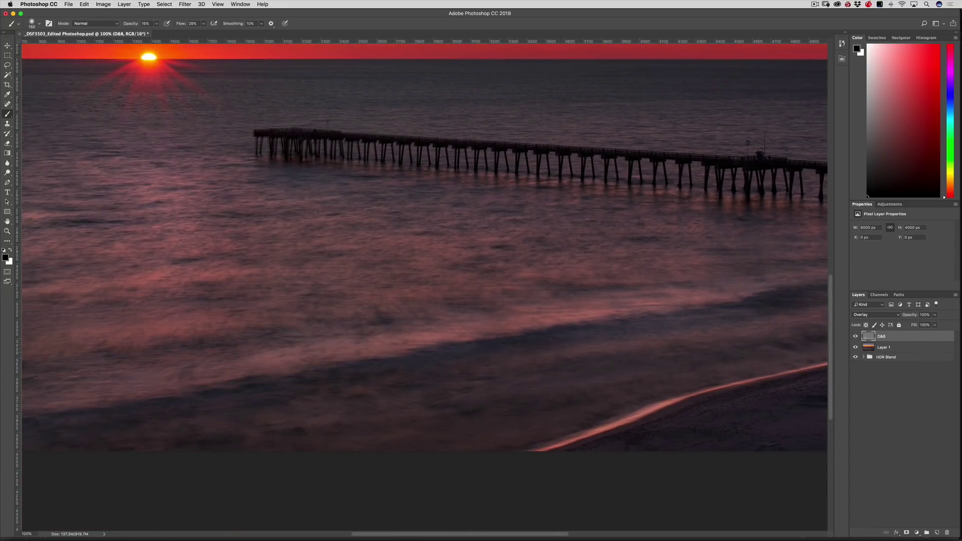
pyautogui.hscroll(-6, 433, 373)
pyautogui.scroll(-2, 433, 373)
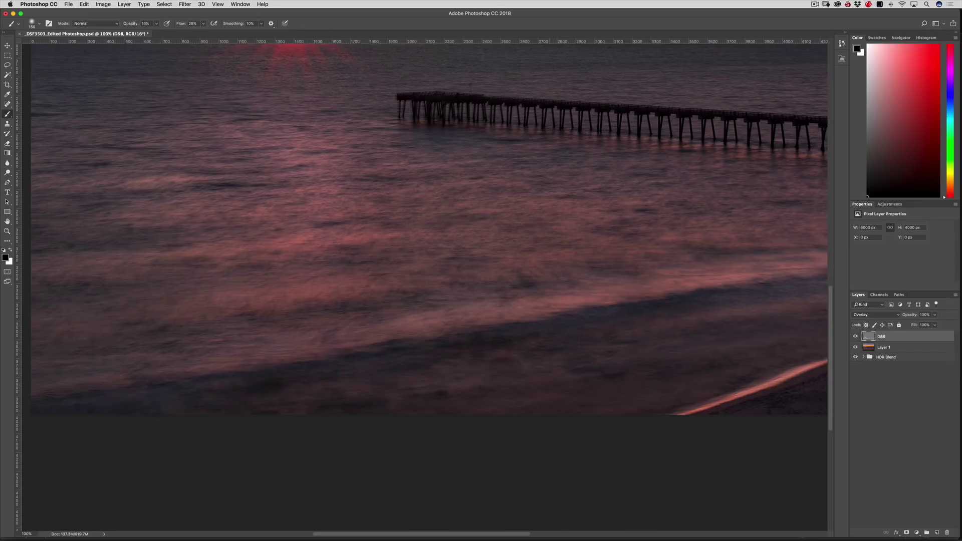
pyautogui.hscroll(4, 638, 314)
pyautogui.scroll(4, 638, 313)
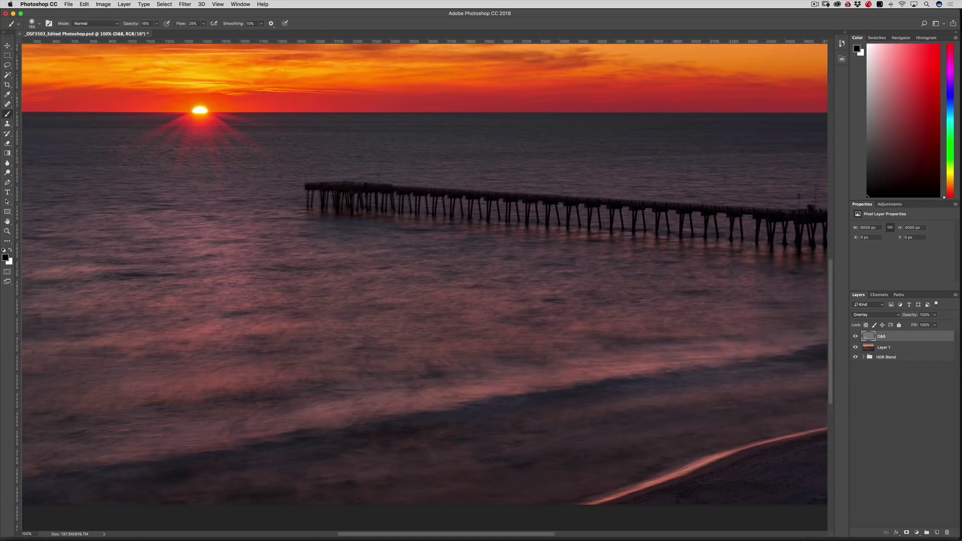
pyautogui.moveTo(110, 262); pyautogui.dragTo(123, 277)
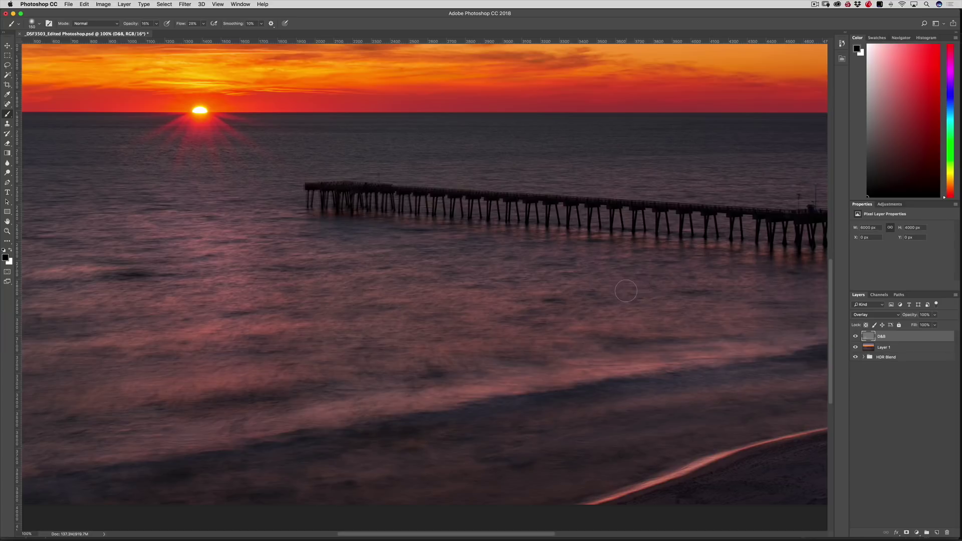
# Lower the D&B layer's opacity to about 48% and compare the image with and without the layer, leaving it visible
pyautogui.press('super+0')
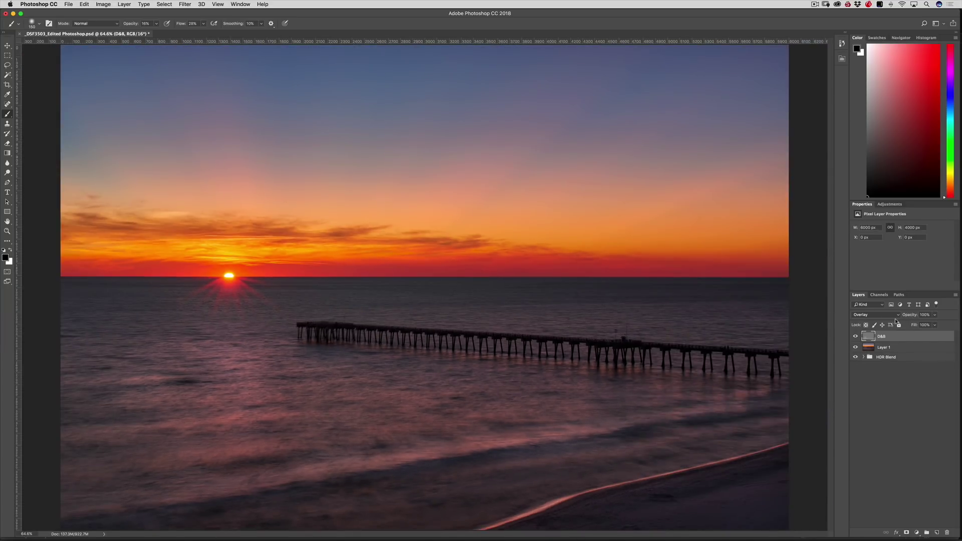
pyautogui.moveTo(910, 315)
pyautogui.mouseDown()
pyautogui.moveTo(886, 316)
pyautogui.moveTo(906, 316)
pyautogui.moveTo(896, 317)
pyautogui.mouseUp()
pyautogui.click(855, 336)
pyautogui.click(855, 337)
pyautogui.click(855, 336)
pyautogui.click(855, 336)
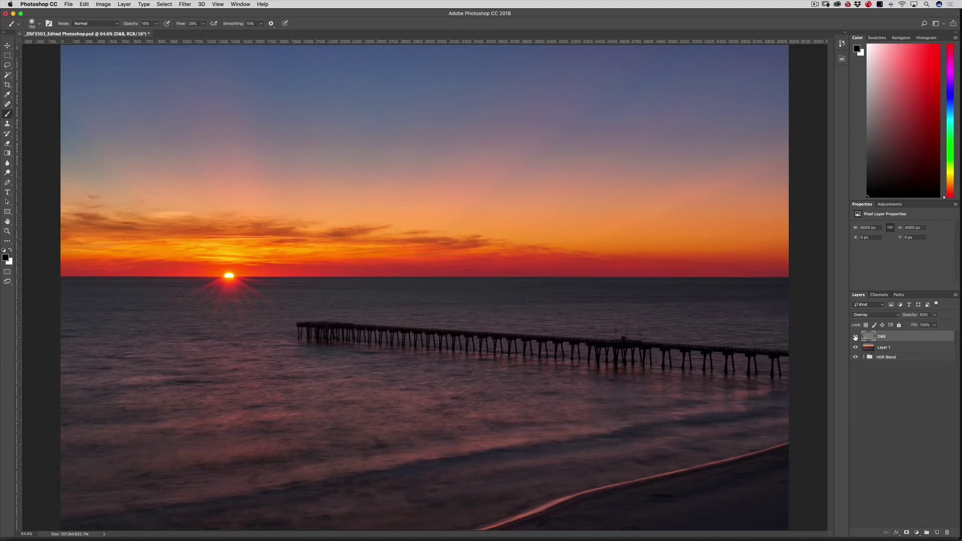
pyautogui.moveTo(907, 316); pyautogui.dragTo(906, 317)
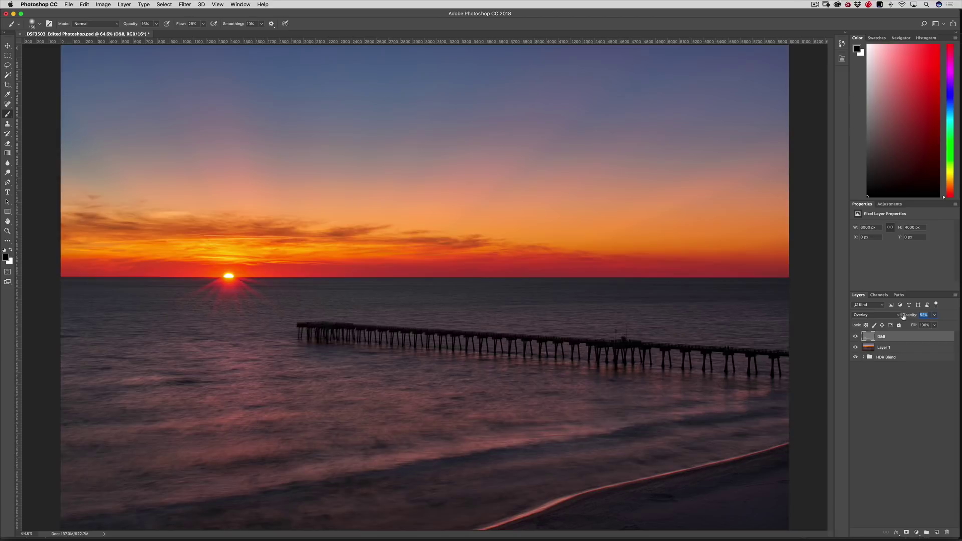
pyautogui.click(872, 337)
pyautogui.click(855, 336)
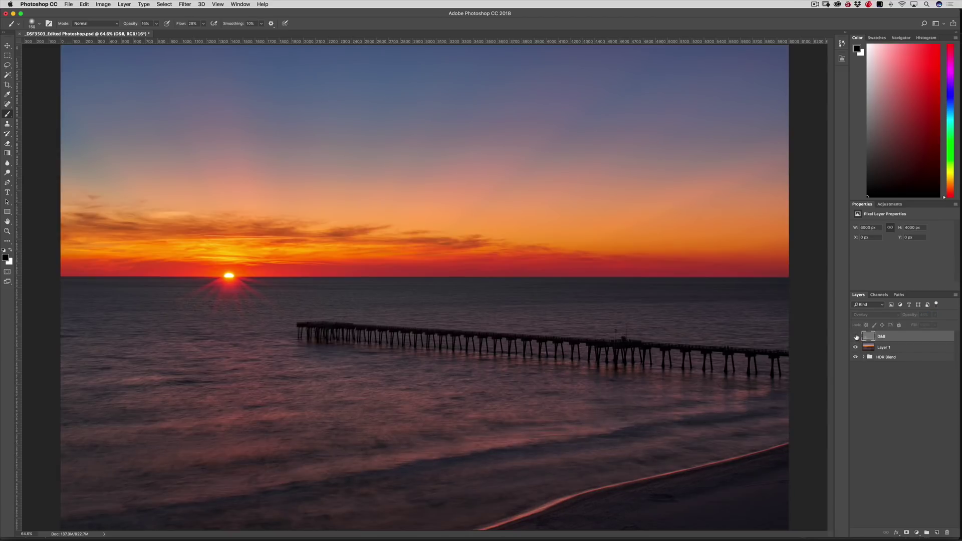
pyautogui.click(855, 336)
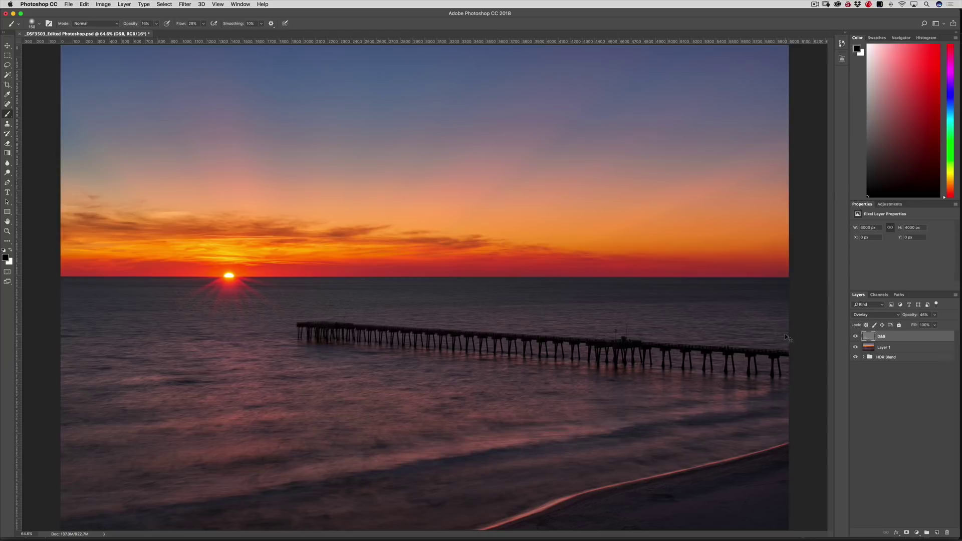
pyautogui.press('super+minus')
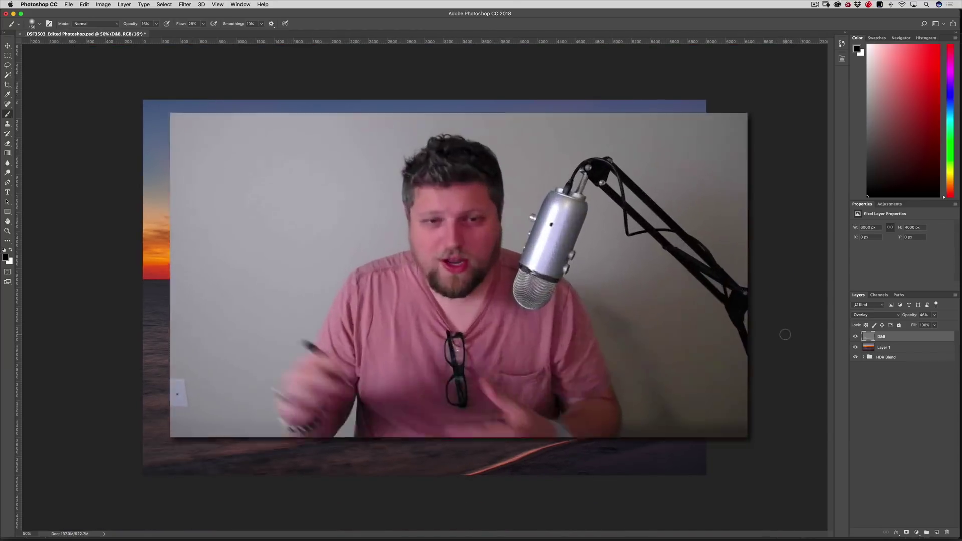